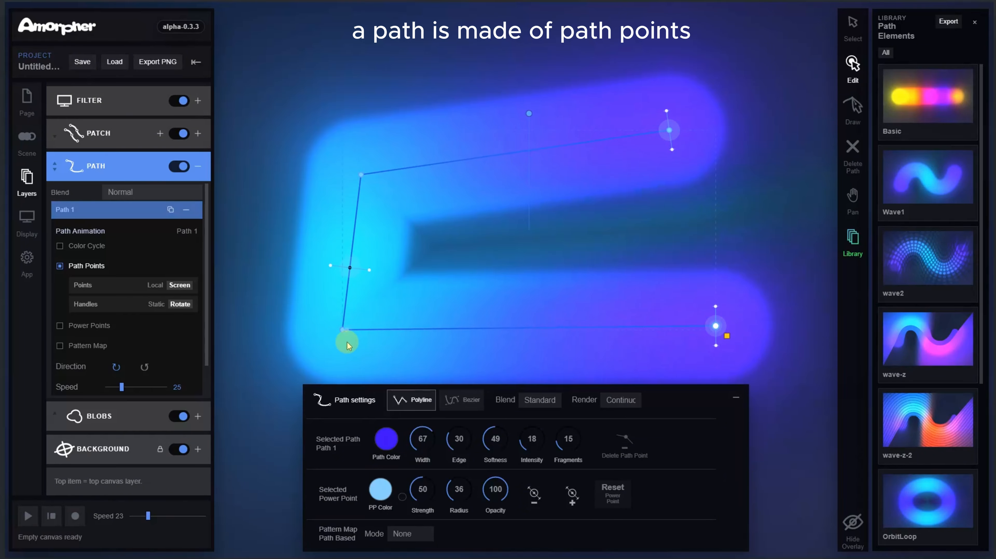
Square up the C-shaped polyline path by repositioning its two left corner points and its upper end point.
mouse_move(344, 333)
mouse_down()
mouse_move(438, 246)
mouse_move(429, 284)
mouse_move(341, 319)
mouse_up()
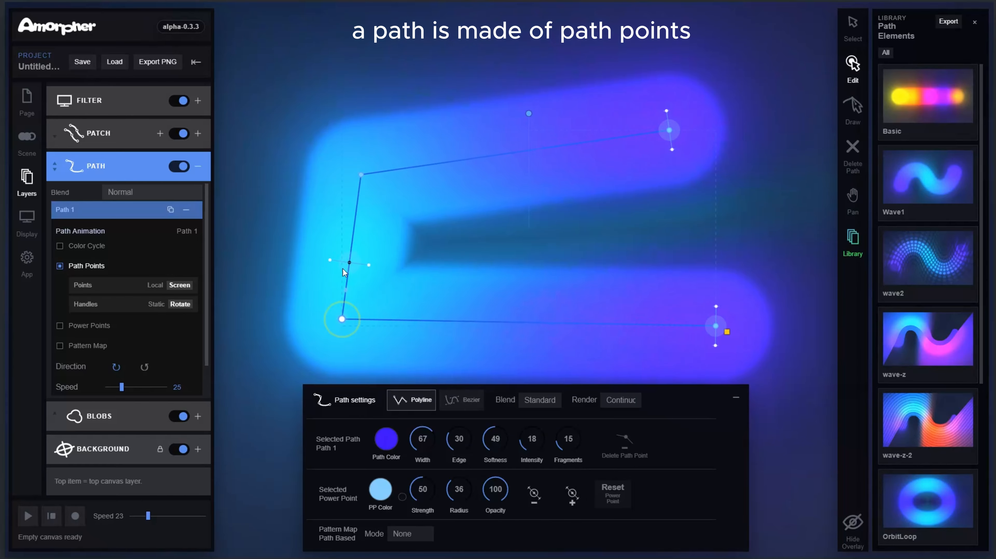
drag(357, 179, 353, 133)
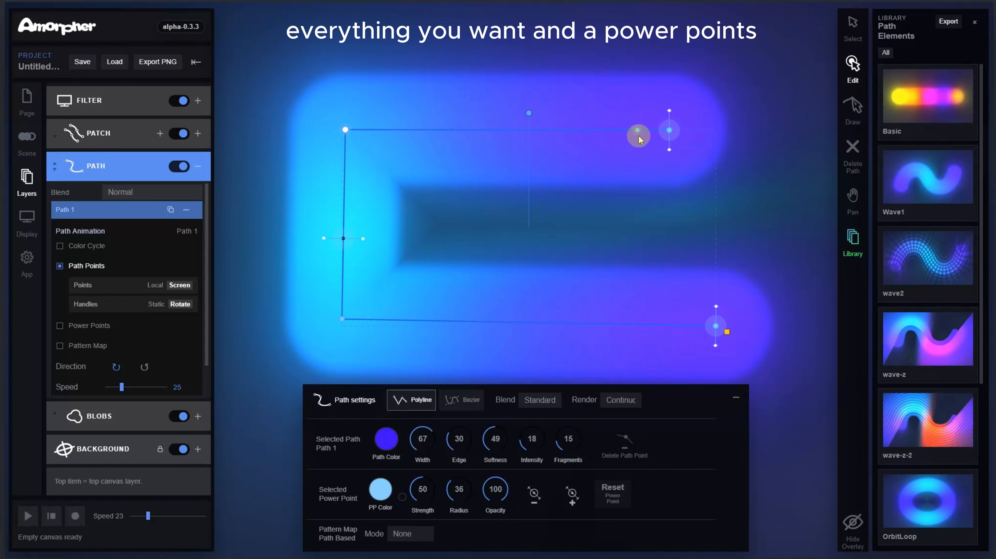
mouse_move(665, 130)
mouse_down()
mouse_move(601, 175)
mouse_move(661, 127)
mouse_move(673, 145)
mouse_up()
Slide the power point up along the path's left segment and delete it.
mouse_move(351, 245)
mouse_down()
mouse_move(345, 189)
mouse_move(396, 102)
mouse_move(583, 138)
mouse_move(368, 128)
mouse_move(319, 194)
mouse_move(344, 298)
mouse_move(477, 322)
mouse_move(632, 319)
mouse_move(452, 315)
mouse_move(287, 252)
mouse_move(318, 111)
mouse_move(596, 136)
mouse_move(416, 133)
mouse_move(345, 198)
mouse_move(348, 233)
mouse_up()
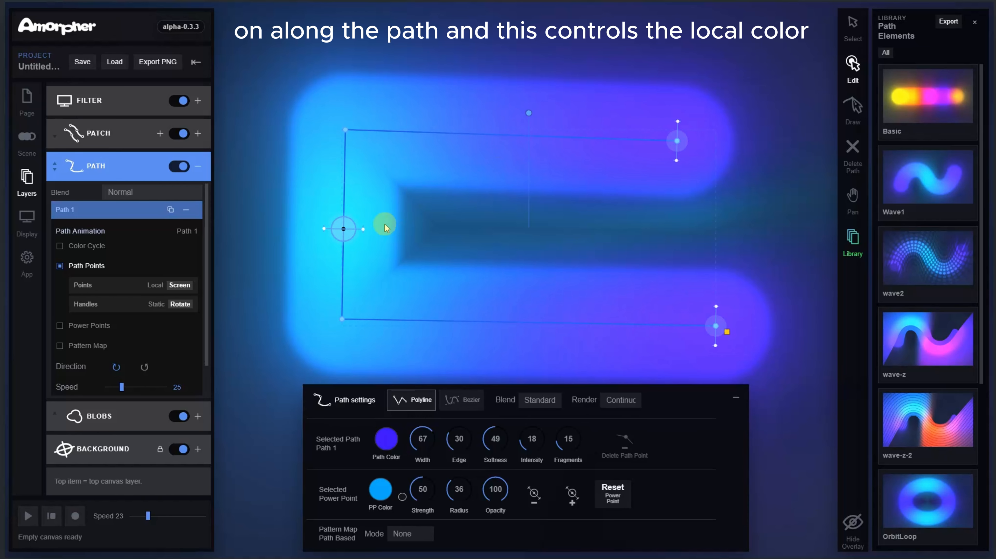
mouse_move(348, 231)
mouse_down()
mouse_move(345, 183)
mouse_move(344, 214)
mouse_up()
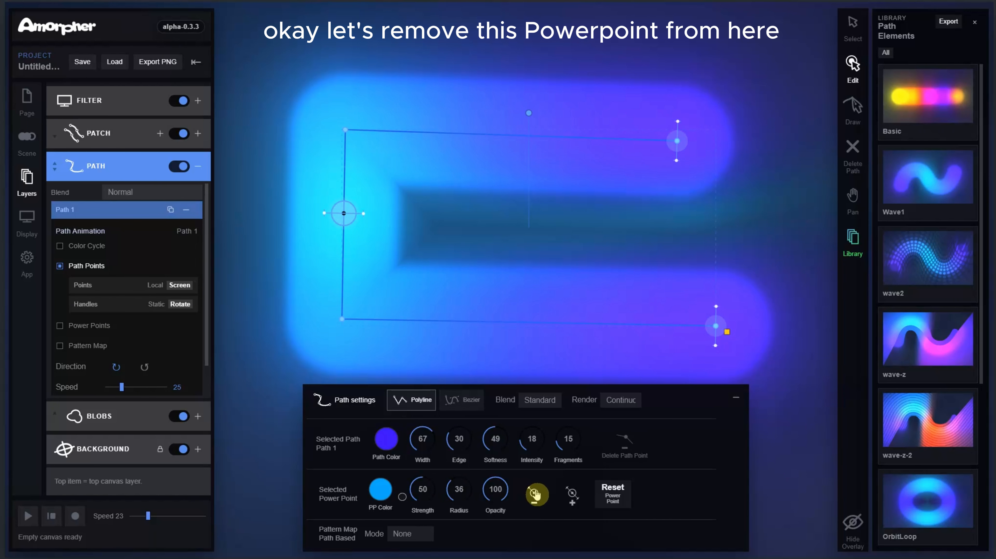
click(536, 494)
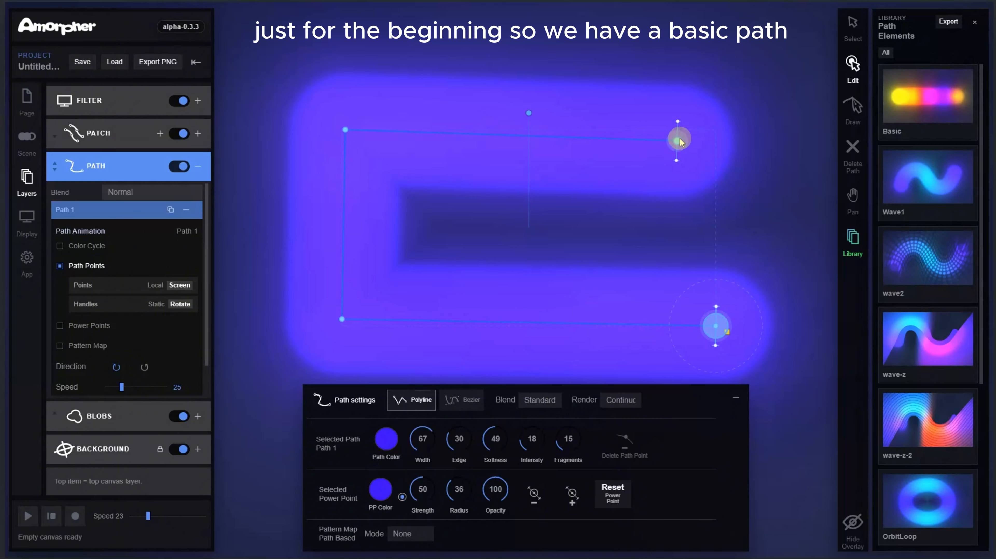
Raise the path's upper end point, and add a path point on both the upper and left segments, pulling each outward.
drag(680, 142, 661, 101)
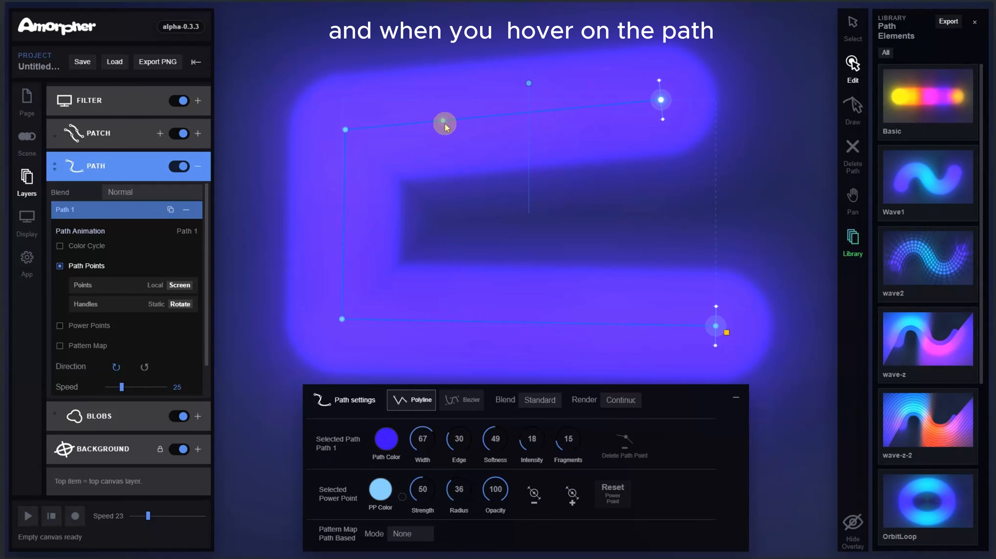
double_click(469, 119)
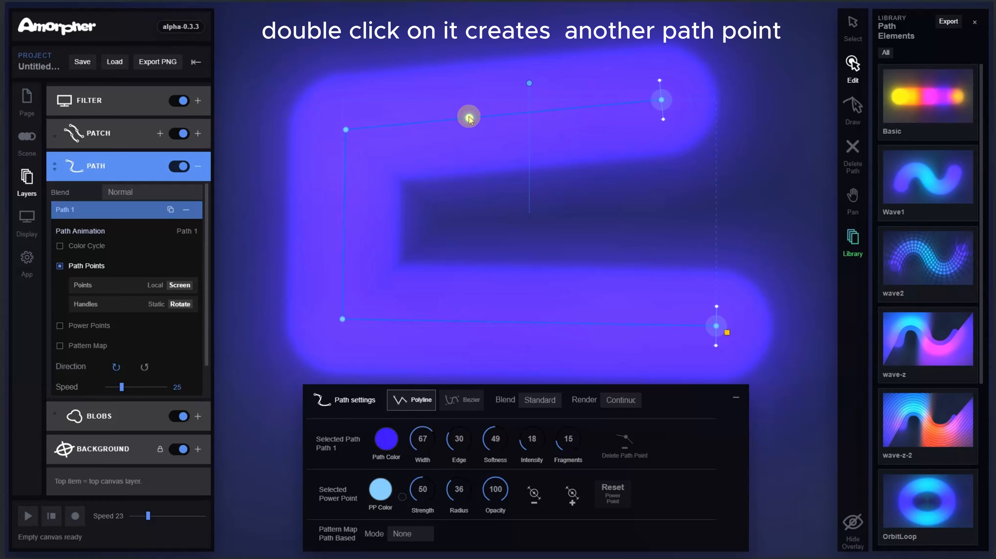
drag(469, 119, 483, 85)
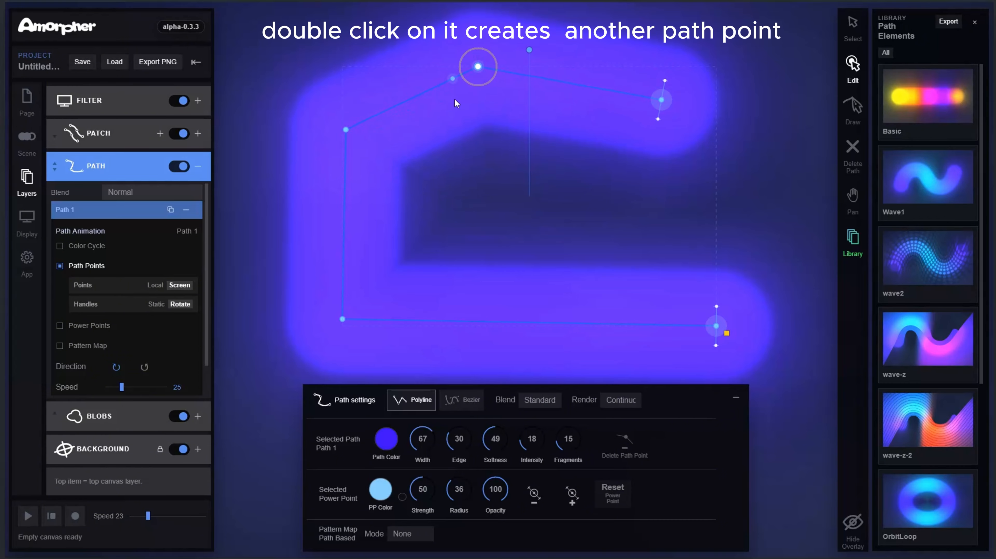
double_click(343, 240)
drag(343, 240, 300, 238)
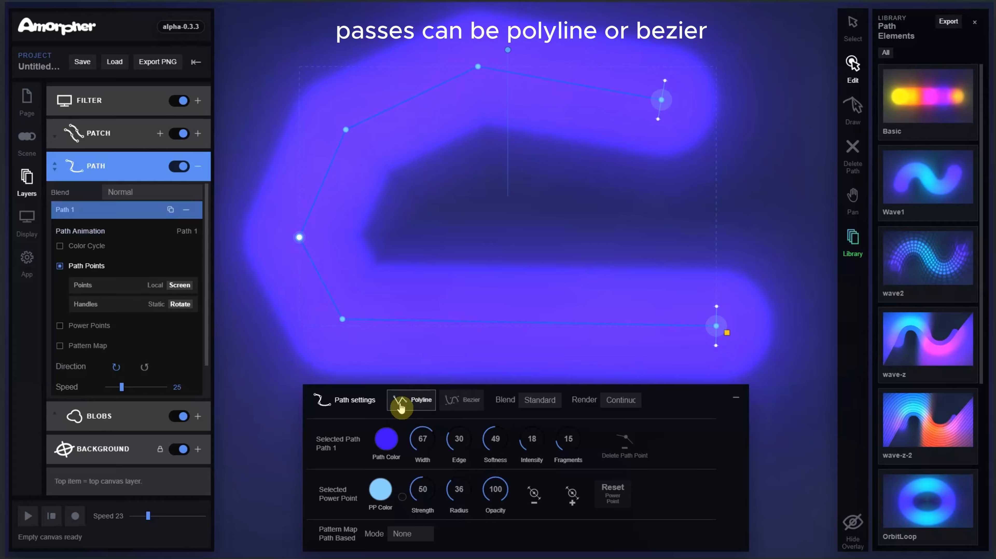
Convert the path to Bezier and reshape it by pulling the left middle point far inward and steepening the lower-left point's handle.
click(457, 406)
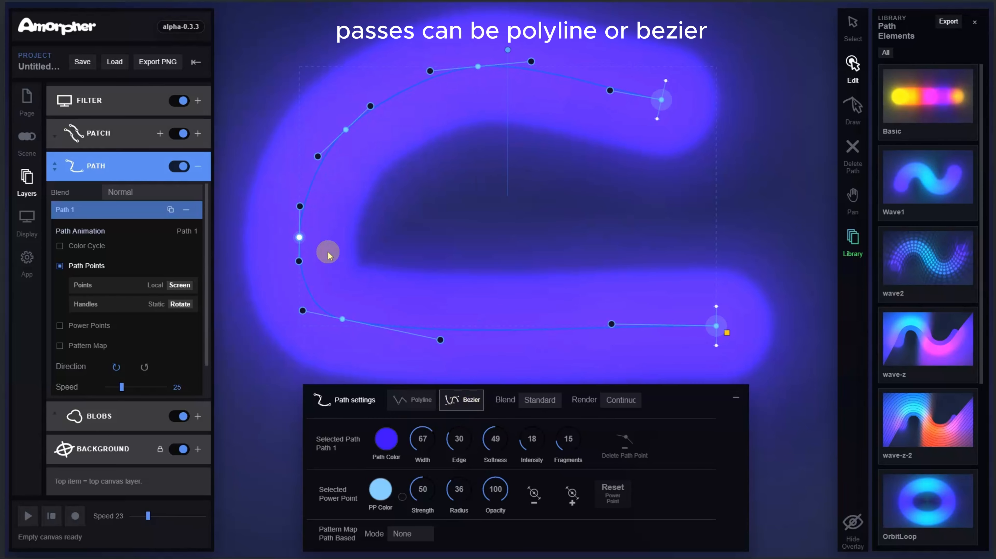
drag(299, 236, 323, 242)
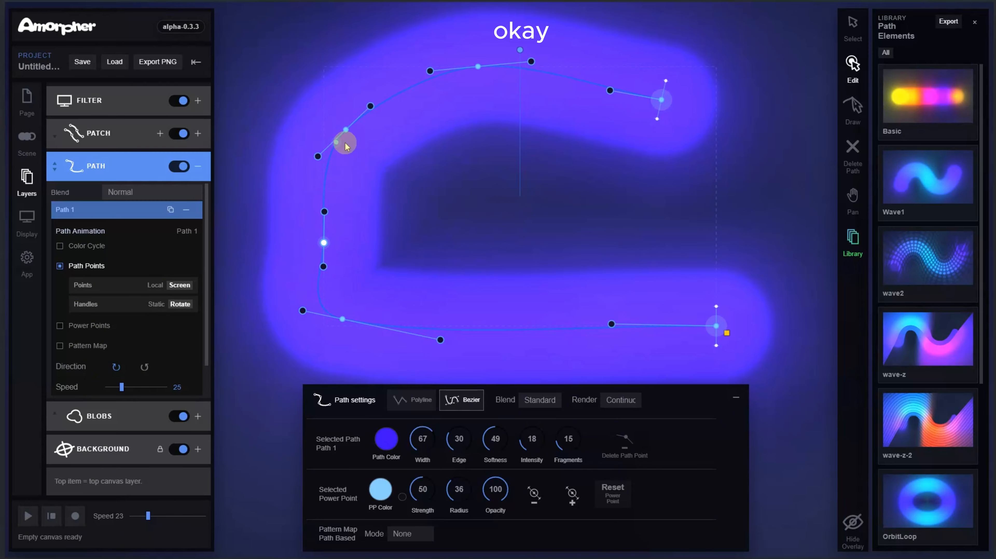
mouse_move(346, 129)
mouse_down()
mouse_move(430, 174)
mouse_move(351, 135)
mouse_up()
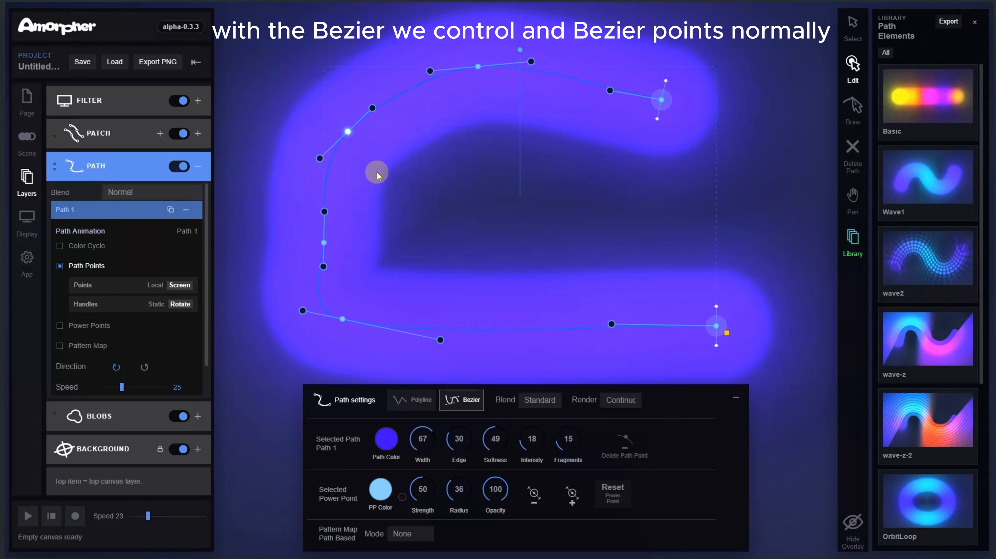
drag(323, 245, 526, 216)
drag(446, 351, 399, 372)
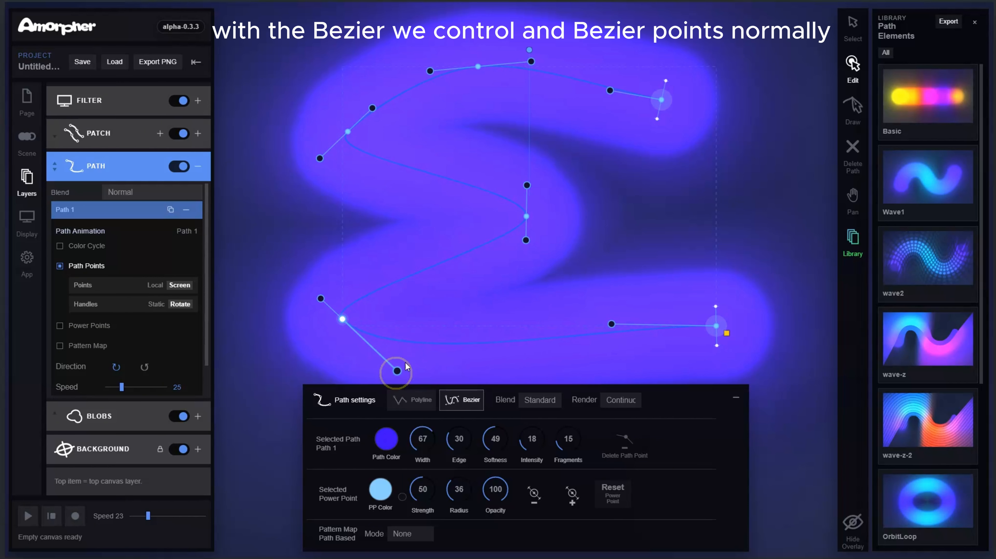
Delete the inward middle path point and move the upper-left point down to round out the C curve.
drag(522, 220, 478, 233)
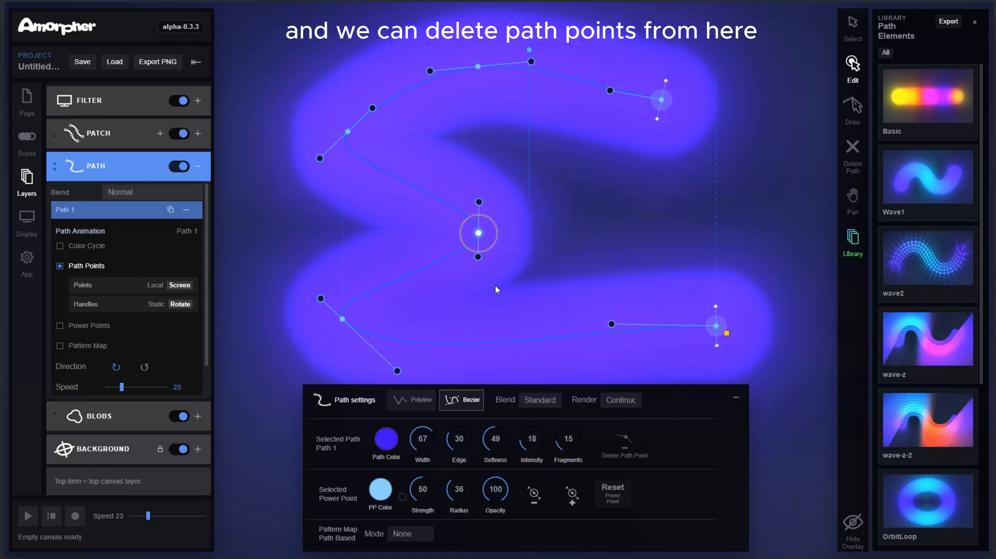
click(627, 441)
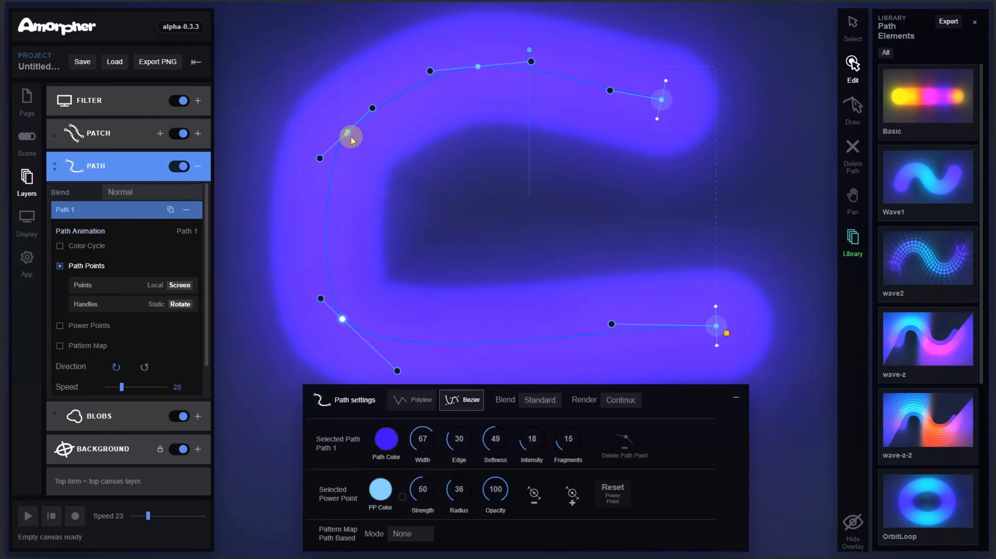
mouse_move(348, 131)
mouse_down()
mouse_move(340, 175)
mouse_move(322, 111)
mouse_move(364, 137)
mouse_up()
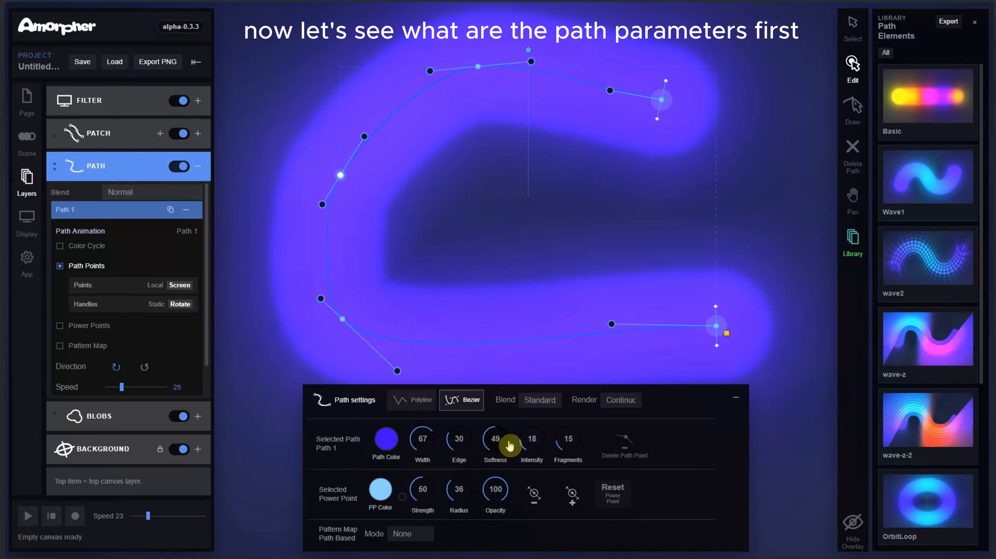
Recolour the path cyan and set its width to 57, edge to 46, softness to 53 and intensity to 17.
click(389, 445)
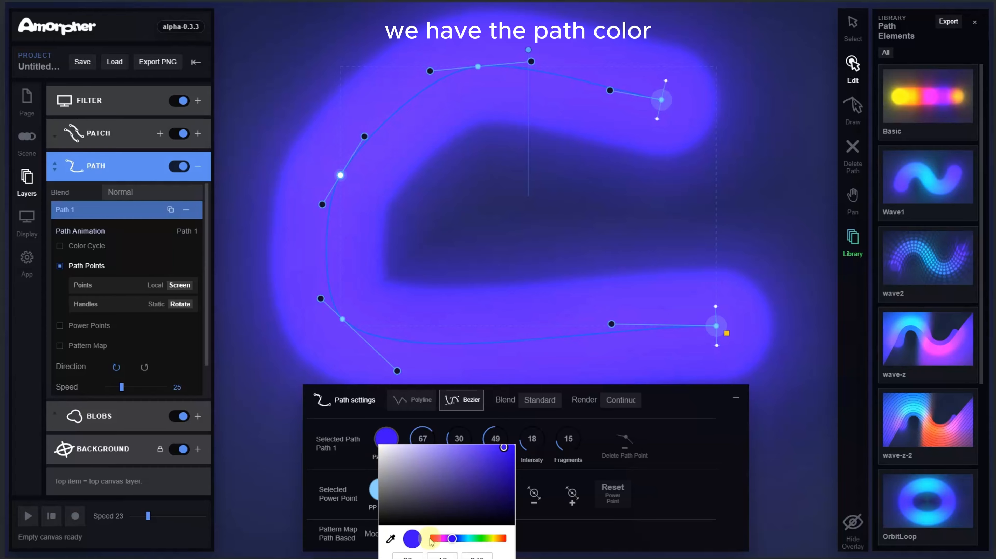
mouse_move(452, 540)
mouse_down()
mouse_move(494, 538)
mouse_move(458, 538)
mouse_move(468, 539)
mouse_up()
click(339, 462)
drag(428, 441, 538, 447)
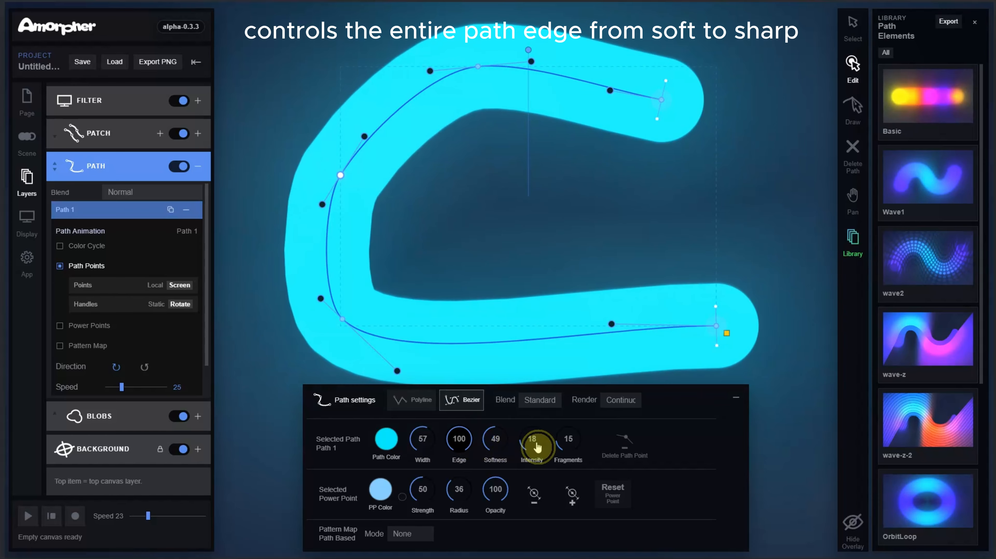
drag(459, 438, 531, 438)
click(570, 444)
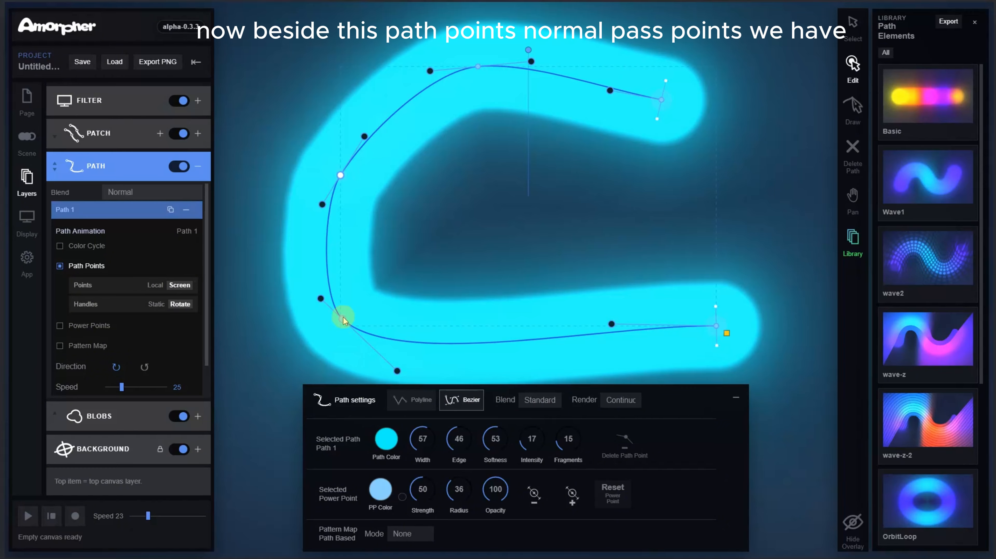
Shift the lower-left path point slightly up and inward, and change the path colour to purple.
drag(343, 318, 360, 311)
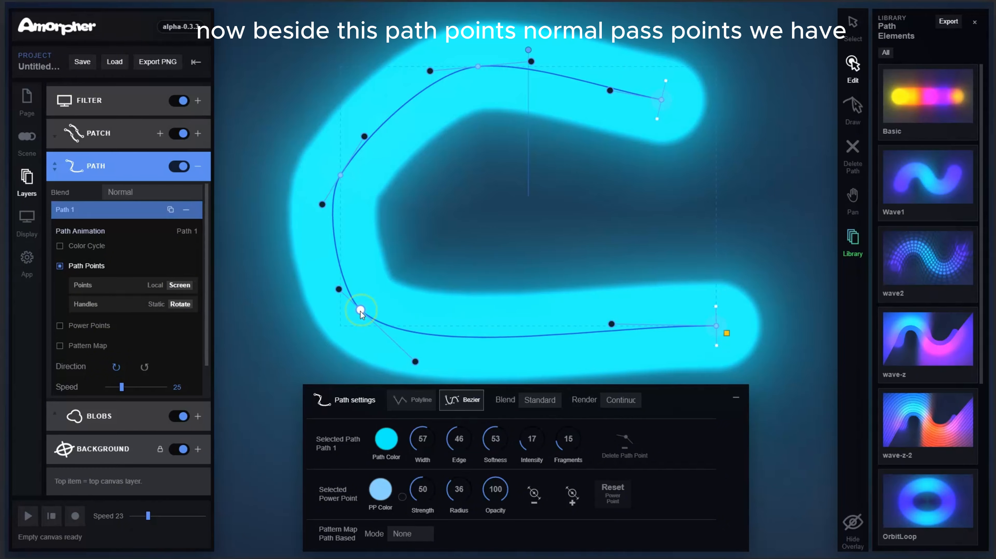
click(387, 438)
drag(466, 537, 447, 538)
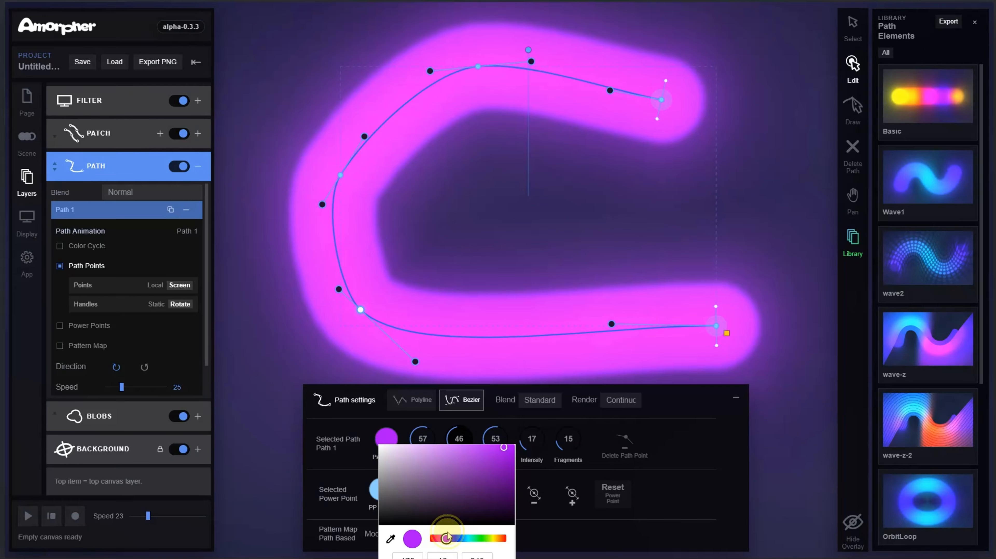
click(362, 414)
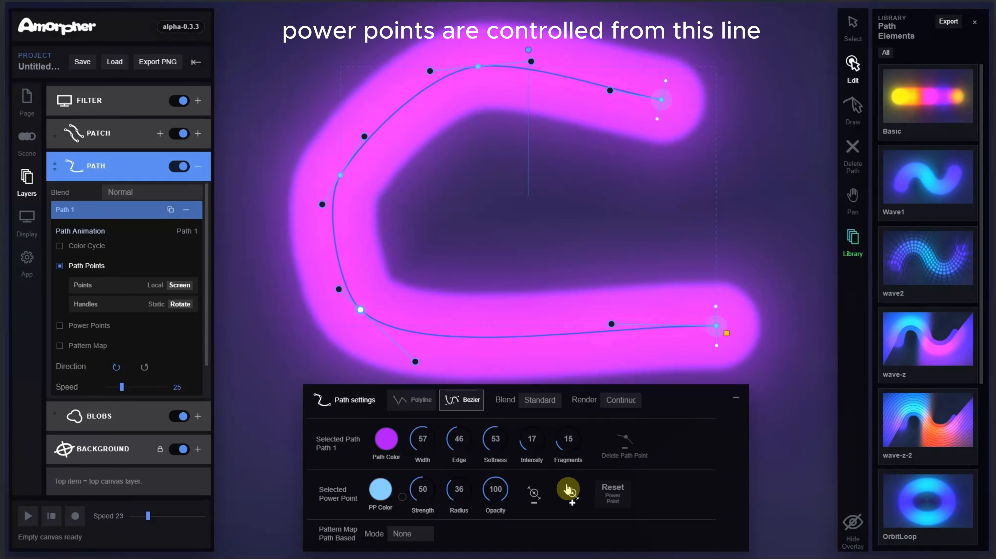
Add a power point on the left side of the path, slide it slightly down the curve and colour it teal green.
click(572, 496)
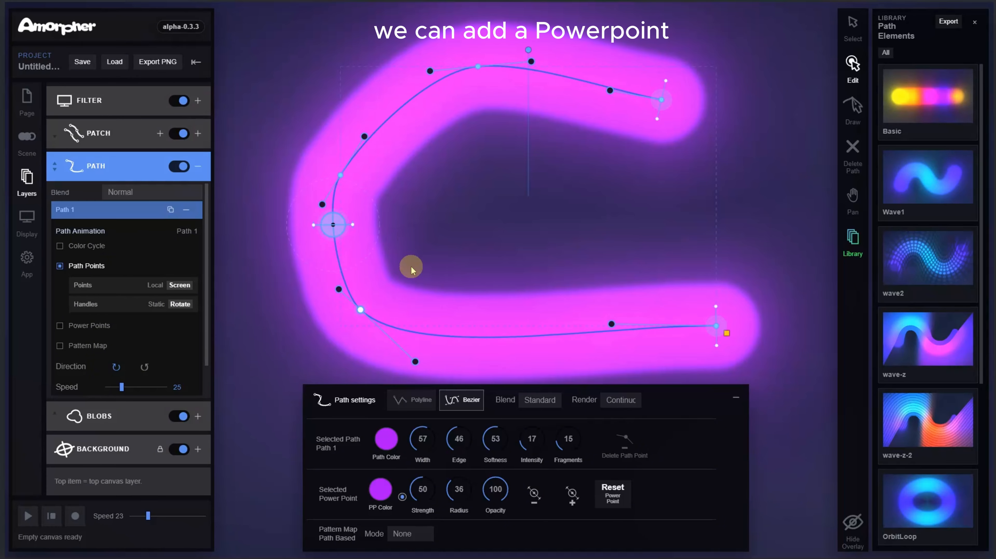
mouse_move(332, 234)
mouse_down()
mouse_move(353, 293)
mouse_move(533, 324)
mouse_move(339, 307)
mouse_move(335, 144)
mouse_move(349, 94)
mouse_move(327, 207)
mouse_move(332, 262)
mouse_move(331, 251)
mouse_up()
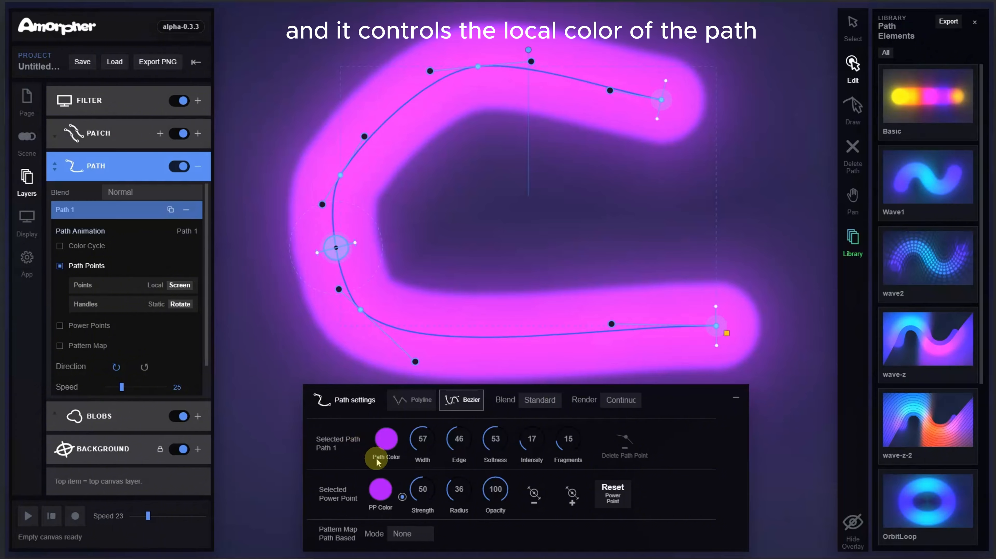
click(382, 492)
drag(443, 423, 466, 430)
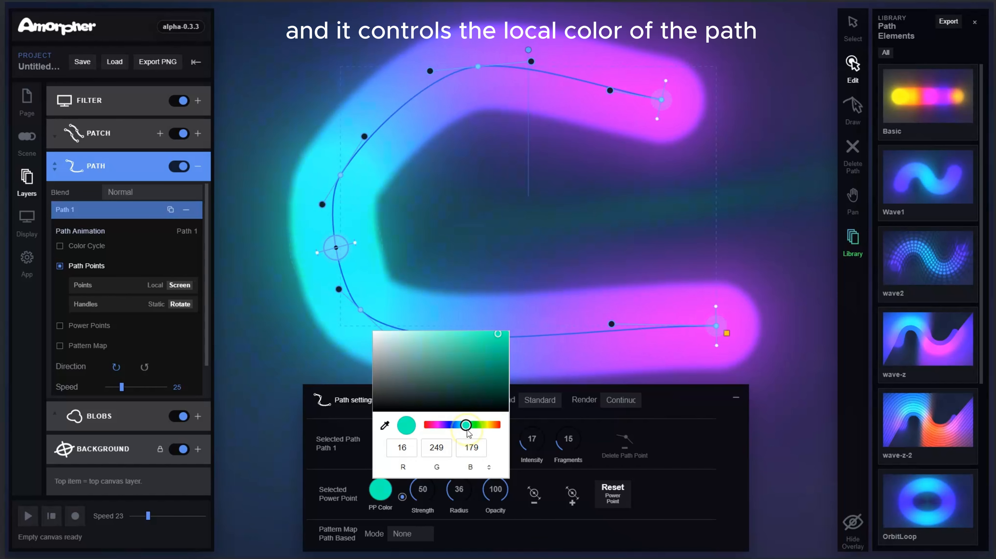
mouse_move(337, 247)
mouse_down()
mouse_move(344, 284)
mouse_move(335, 242)
mouse_up()
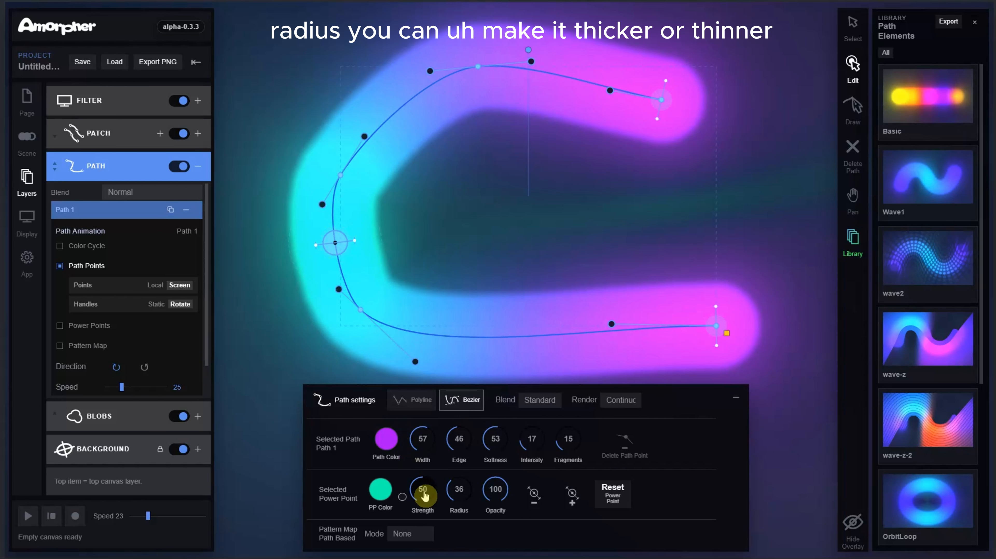
Set the power point's strength to 47, radius to 34 and opacity to 91.
drag(458, 493, 490, 489)
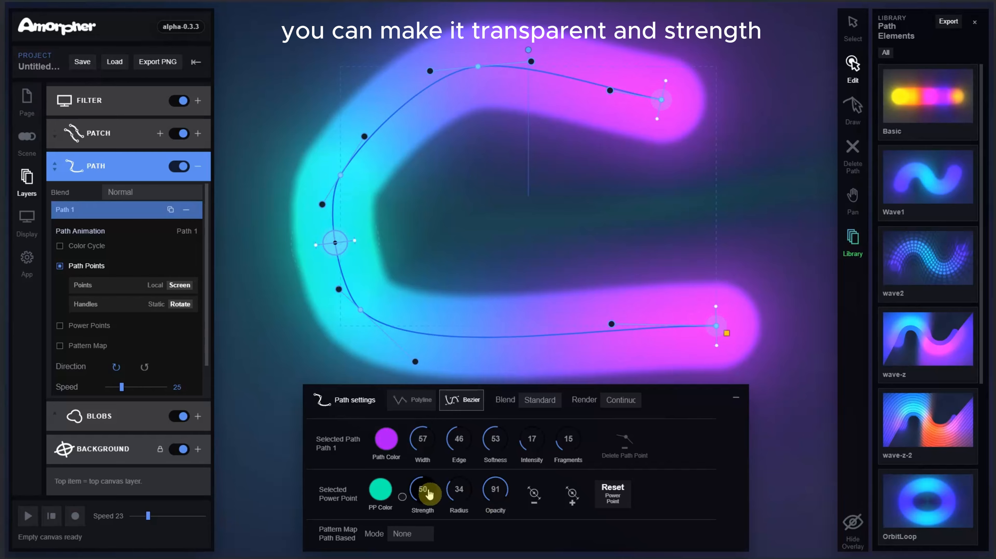
mouse_move(428, 493)
mouse_down()
mouse_move(463, 485)
mouse_move(391, 484)
mouse_move(416, 484)
mouse_up()
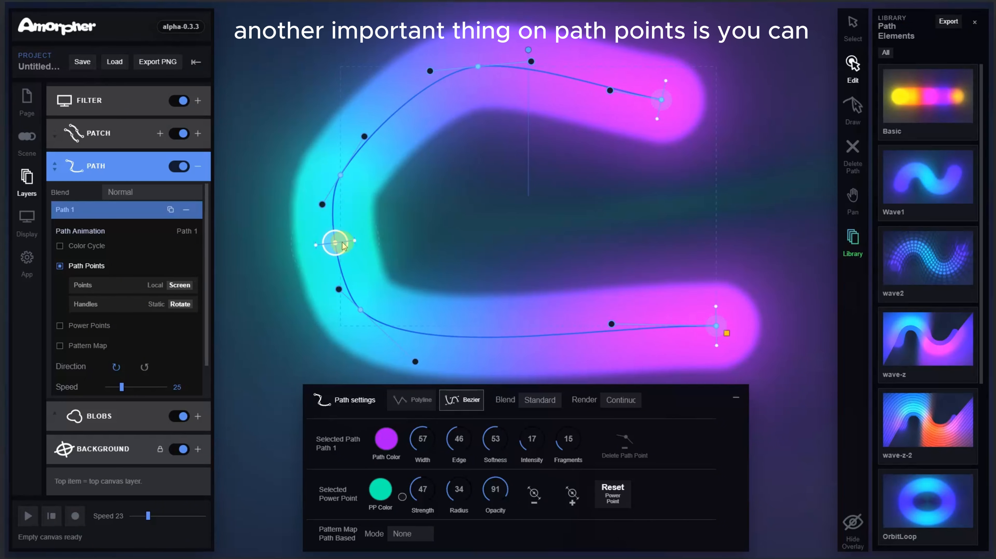
Widen the outer side of the path at the power point using its side handles.
drag(344, 246, 325, 235)
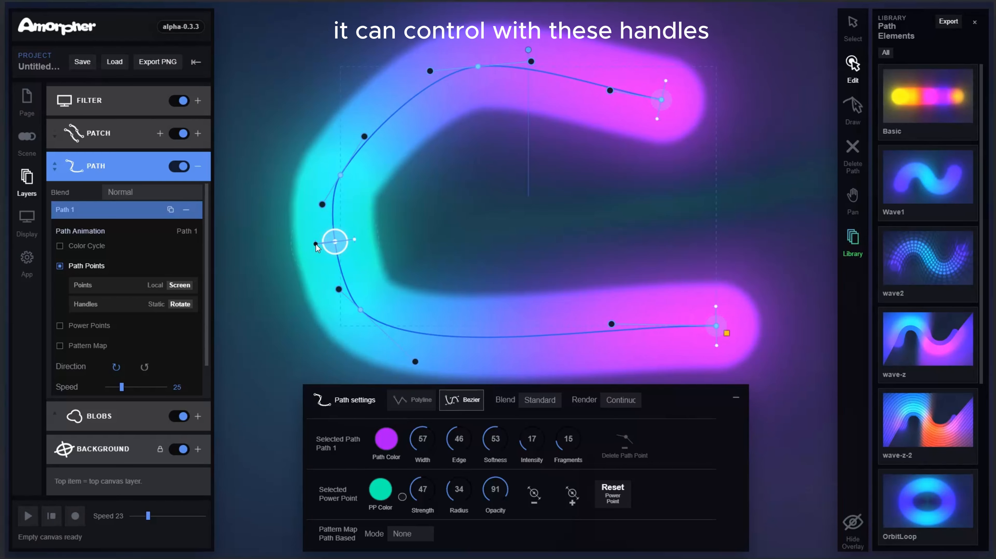
drag(316, 244, 288, 247)
click(264, 219)
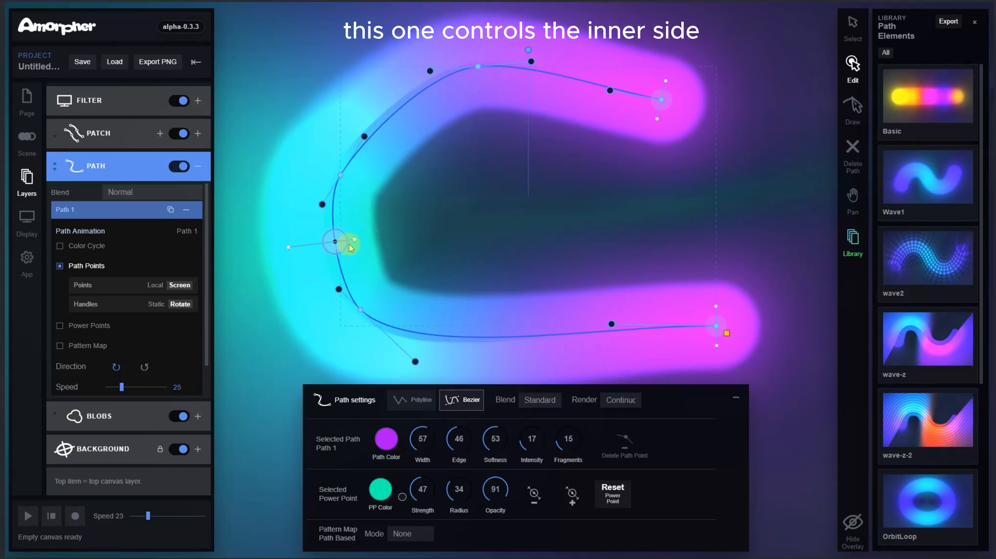
mouse_move(355, 245)
mouse_down()
mouse_move(336, 244)
mouse_move(376, 239)
mouse_move(355, 240)
mouse_up()
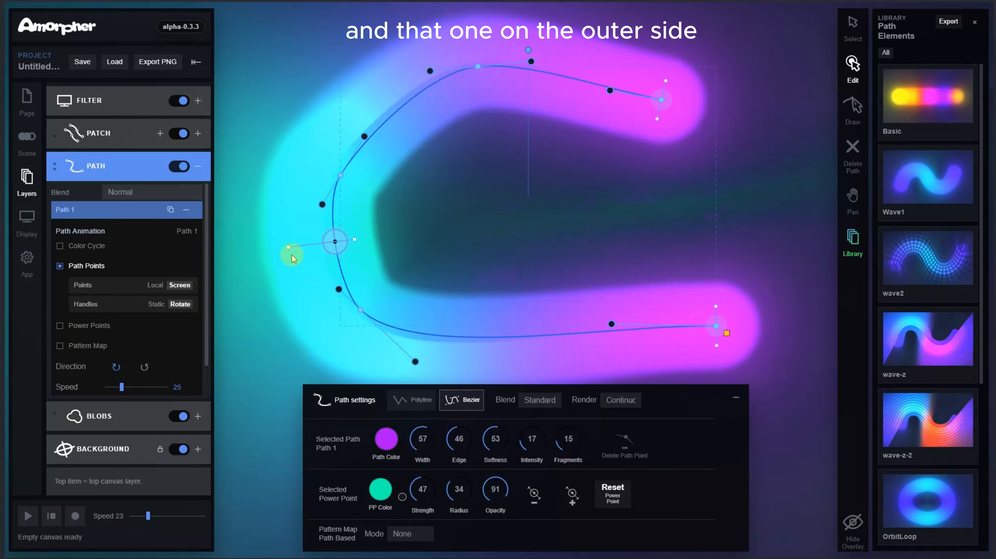
mouse_move(288, 249)
mouse_down()
mouse_move(338, 239)
mouse_move(301, 247)
mouse_up()
Reset the teal power point and slide it a little up the path's left side.
click(610, 496)
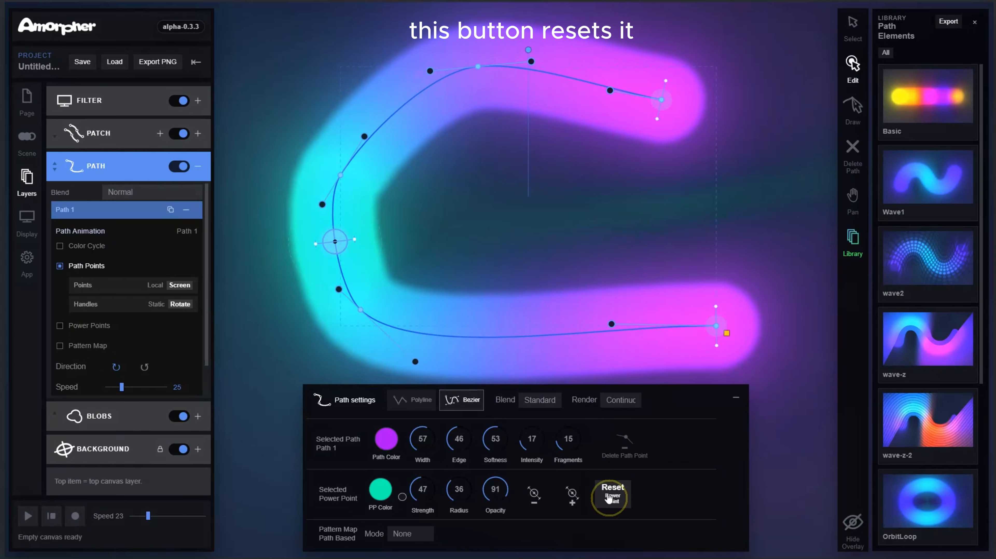
drag(326, 247, 333, 222)
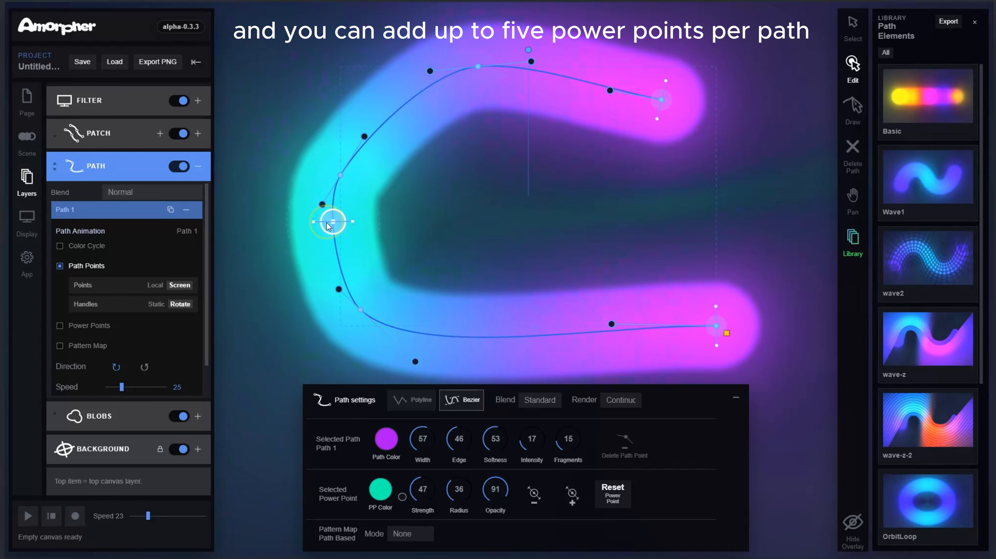
Add two more power points to the path and slide the upper one slightly down the curve.
click(573, 498)
click(573, 498)
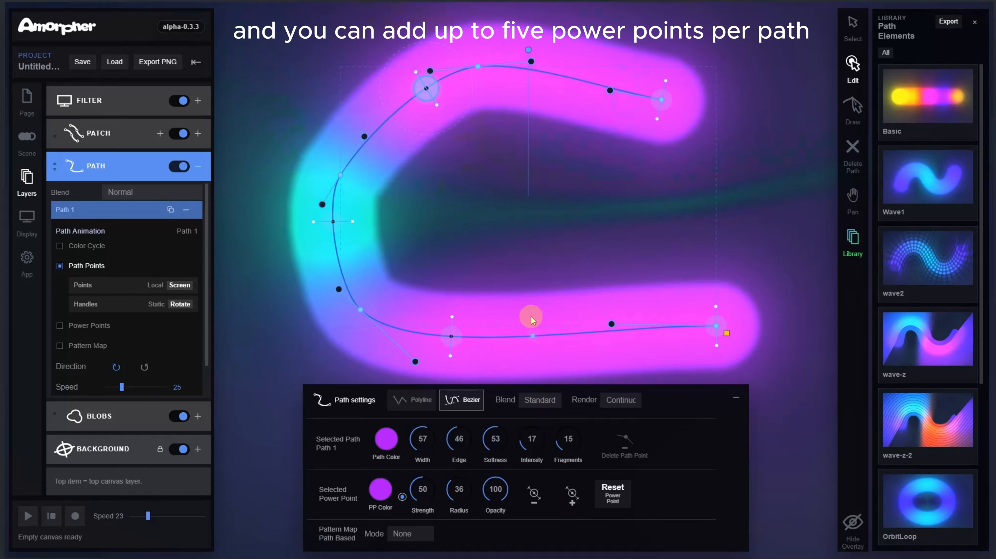
mouse_move(429, 103)
mouse_down()
mouse_move(498, 67)
mouse_move(525, 67)
mouse_move(415, 97)
mouse_up()
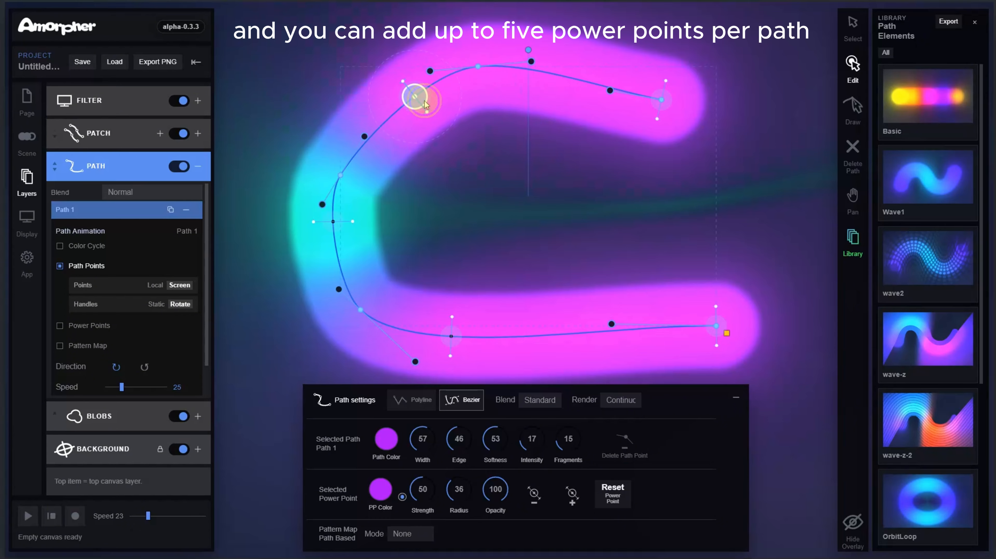
Recolour the power point on the path's upper curve lime green.
click(381, 490)
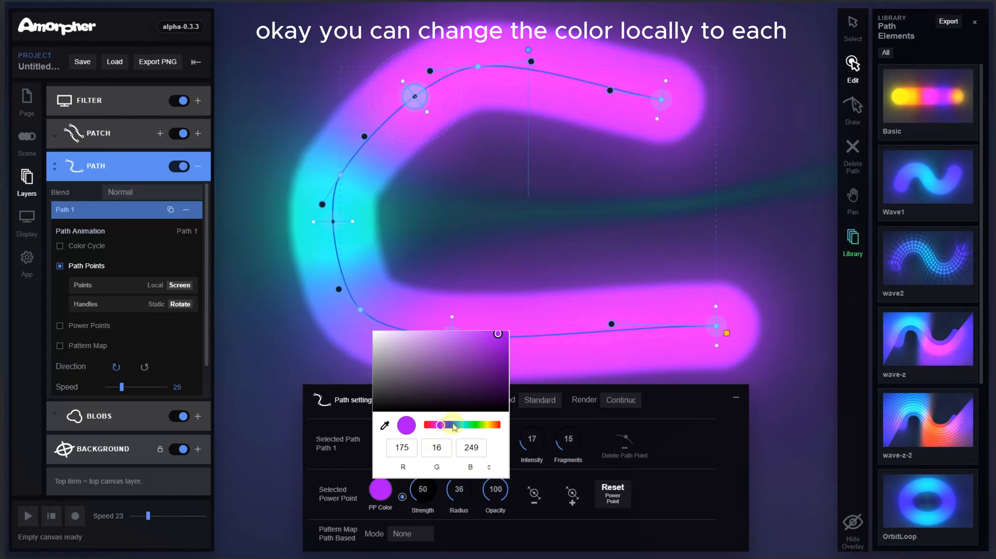
drag(456, 425, 481, 426)
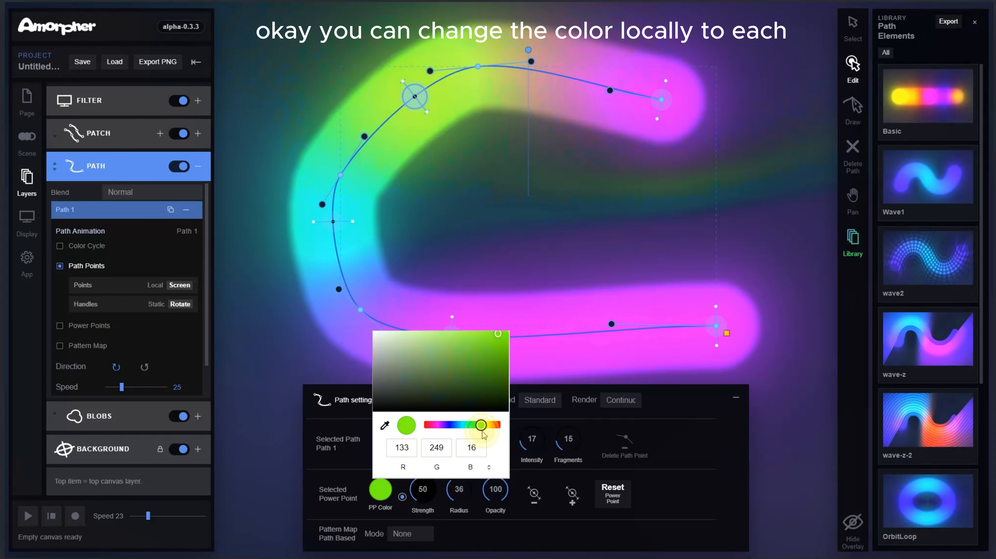
click(693, 481)
Slide the lower power point along the bottom arm toward the path's end, and give it a yellow colour with radius 30.
drag(451, 336, 528, 336)
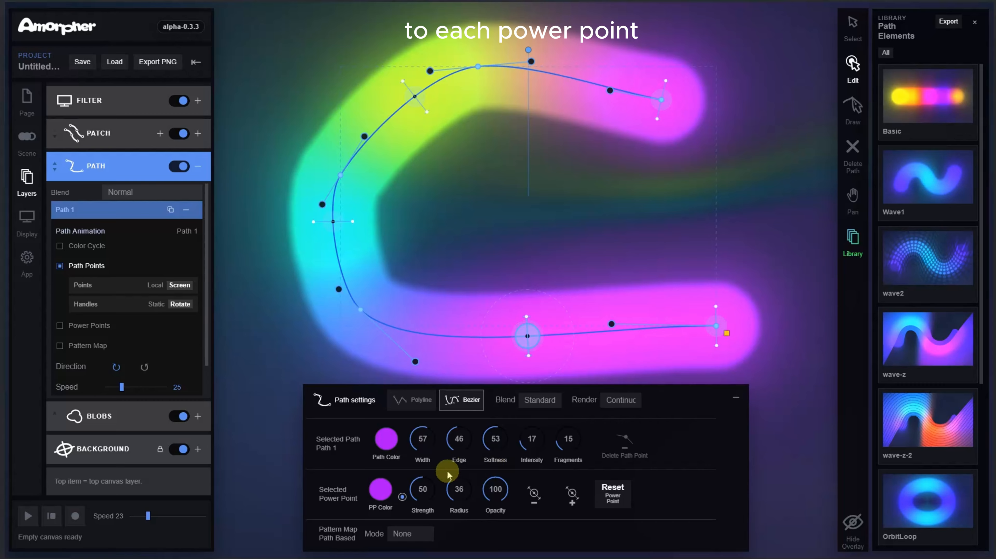
click(379, 494)
drag(446, 425, 489, 426)
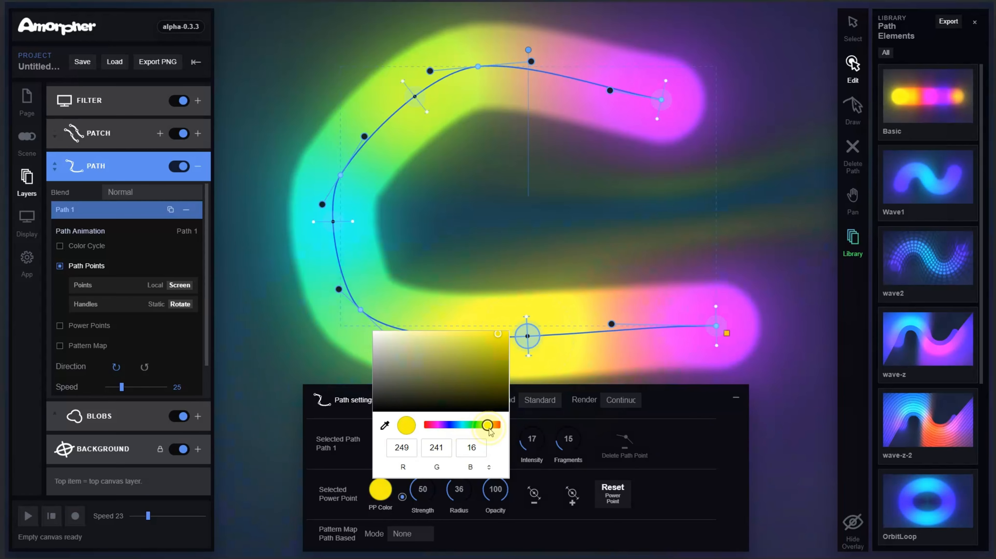
click(649, 504)
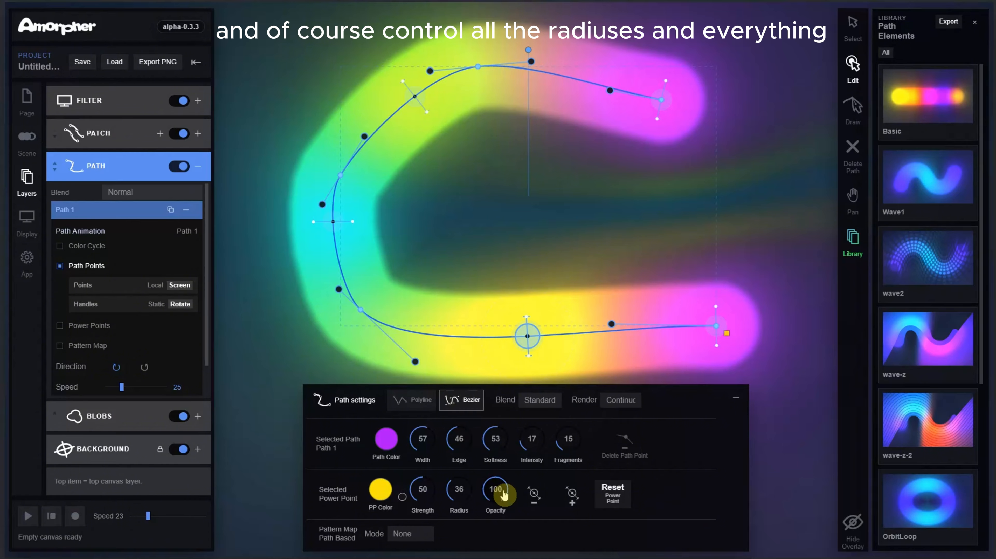
mouse_move(462, 497)
mouse_down()
mouse_move(519, 489)
mouse_move(454, 488)
mouse_up()
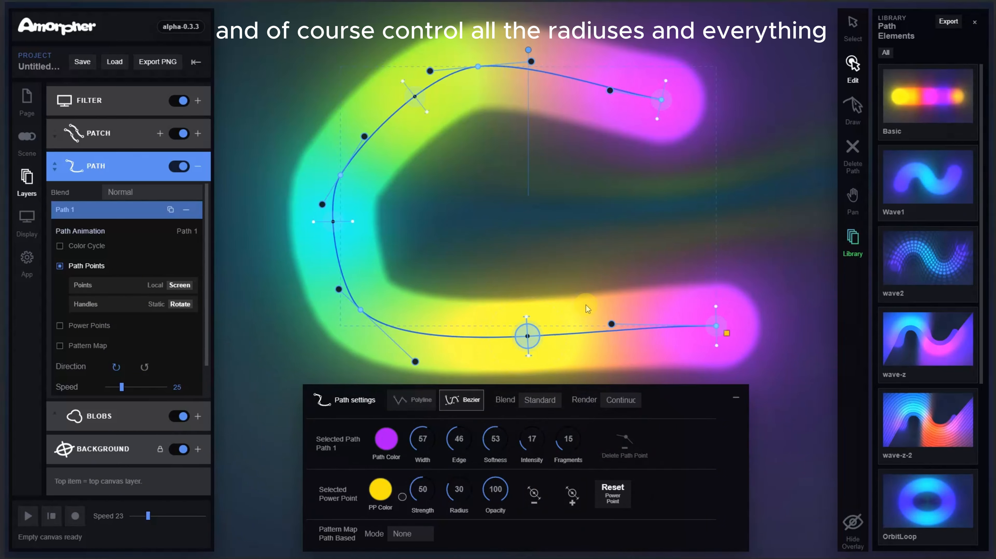
Set the radius of the power point at the path's lower end to 74, and widen the path's outer side at the teal power point.
click(719, 325)
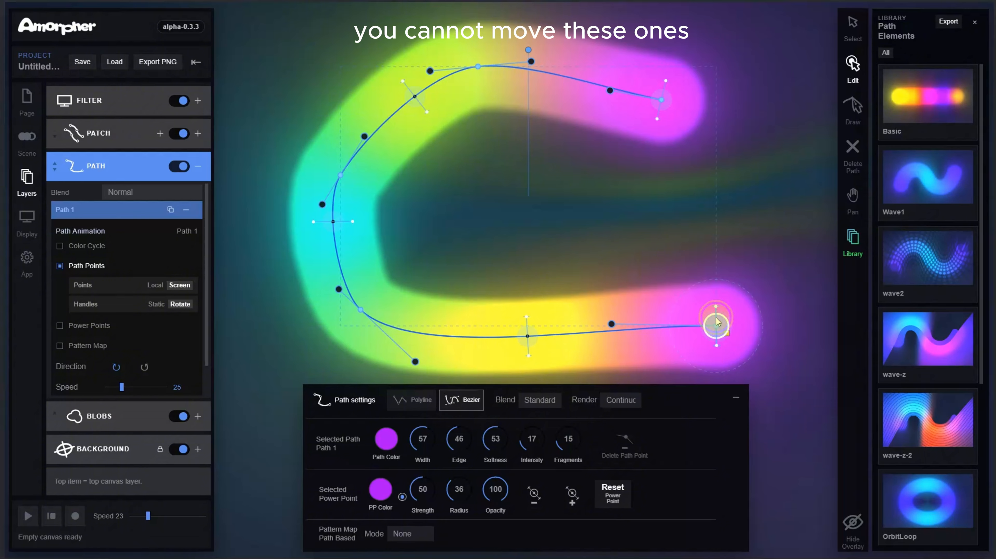
drag(458, 494, 494, 494)
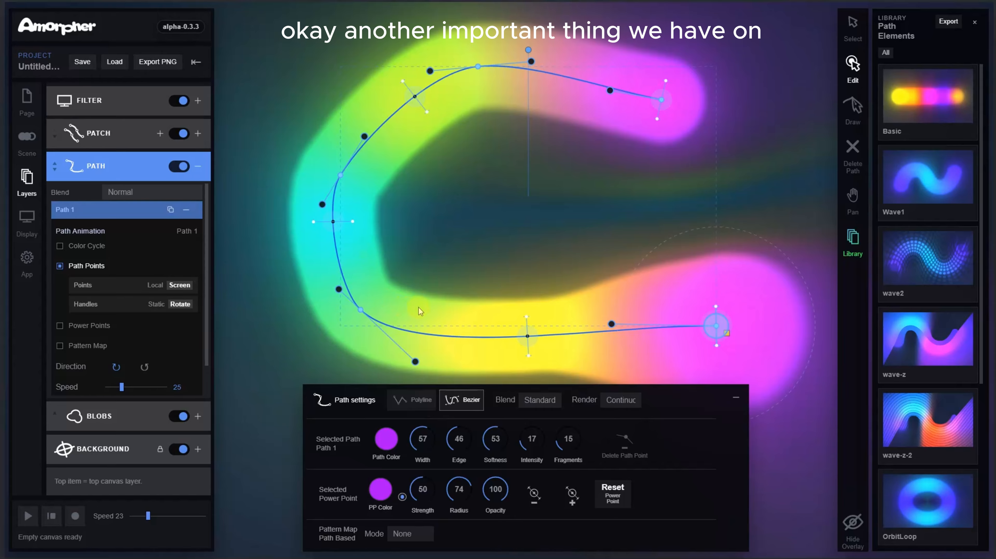
drag(353, 221, 297, 231)
Try the Grid, Lines, Radial Dots and Dot Grid pattern maps on the path, and settle on Lines.
click(411, 532)
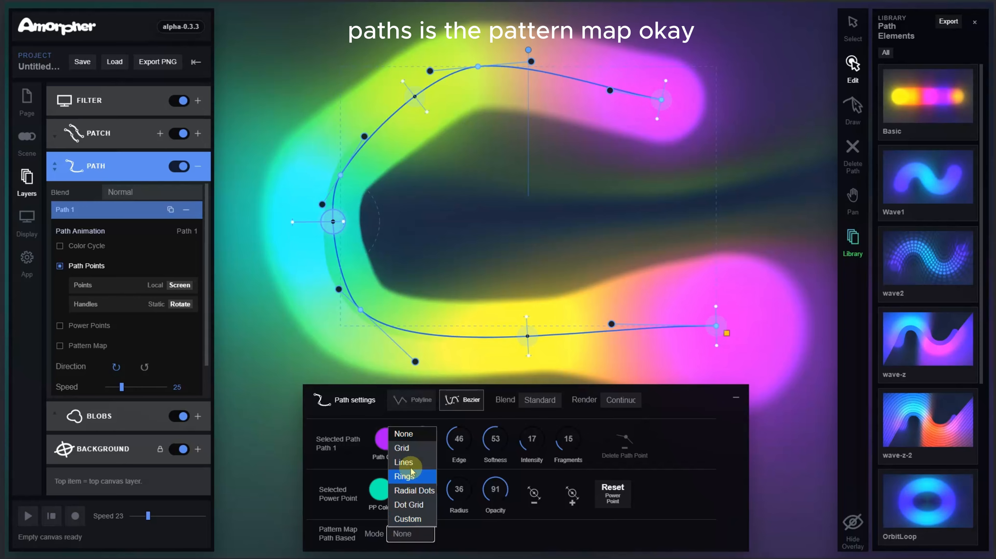
click(409, 463)
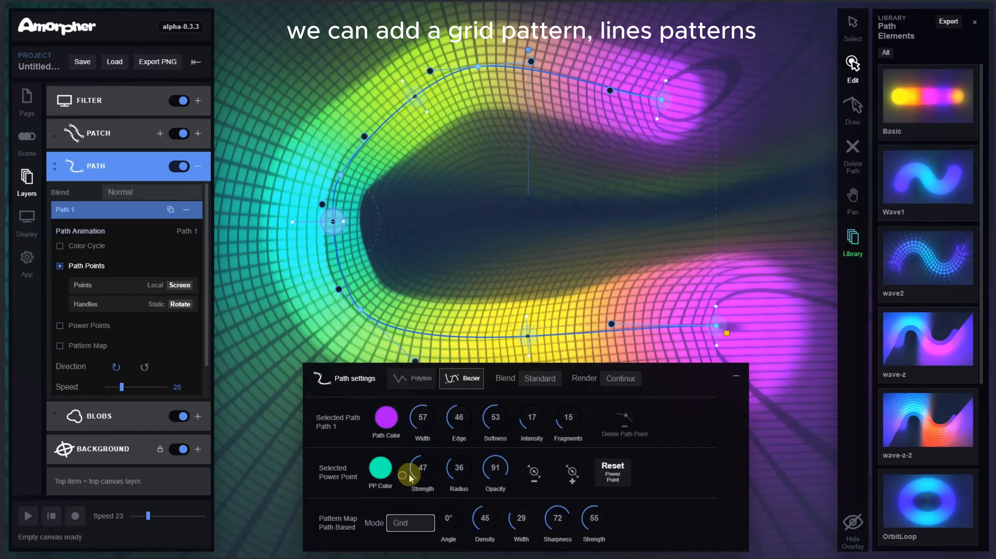
click(420, 527)
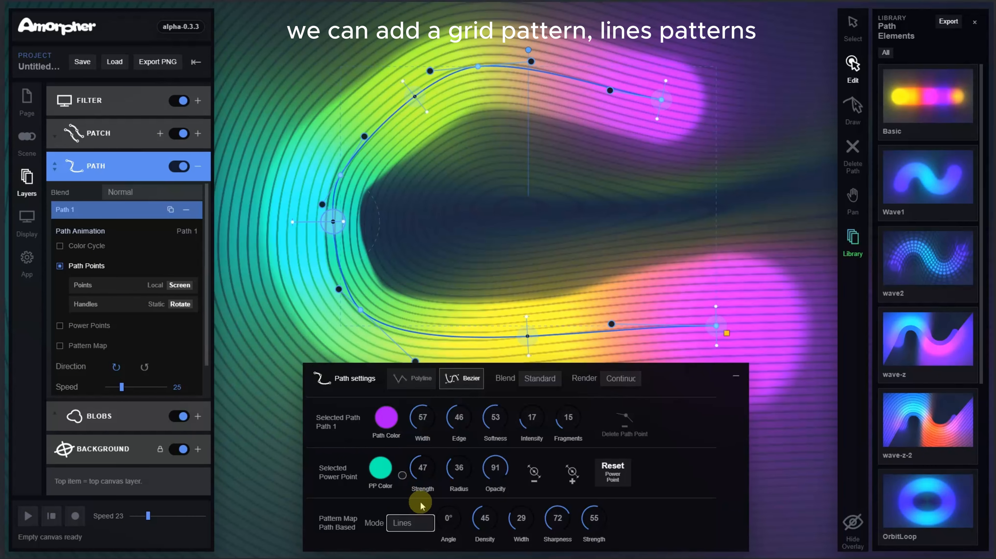
click(417, 523)
click(413, 477)
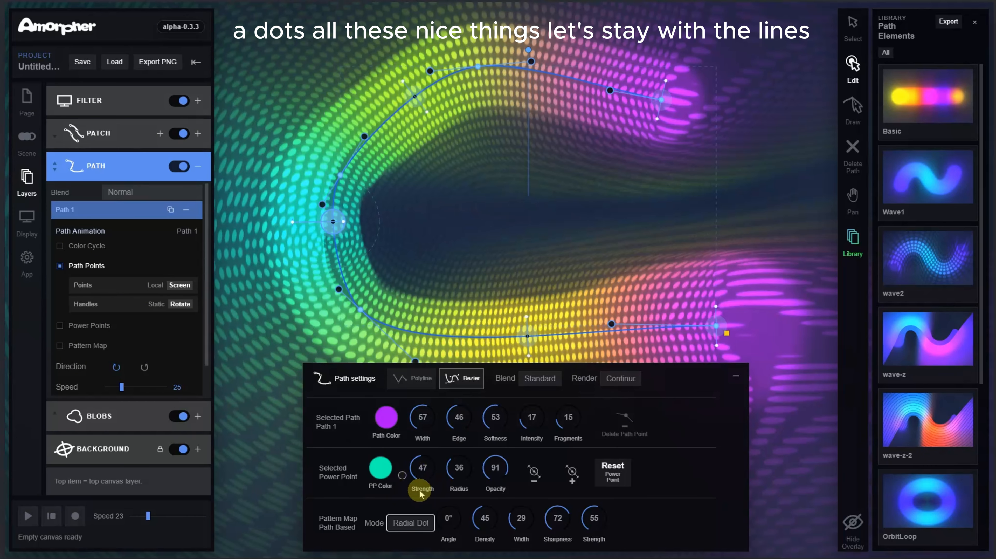
click(424, 523)
click(421, 502)
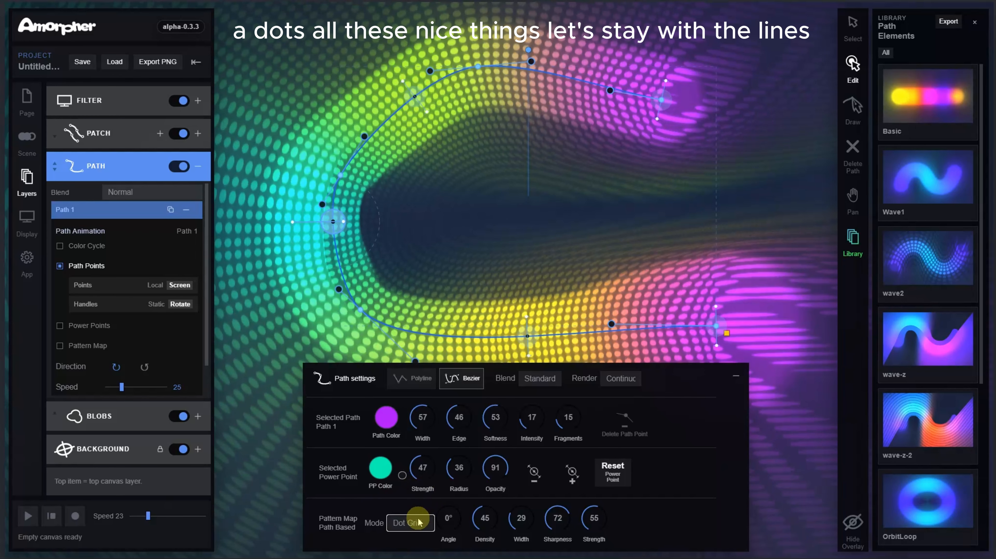
click(423, 530)
click(415, 454)
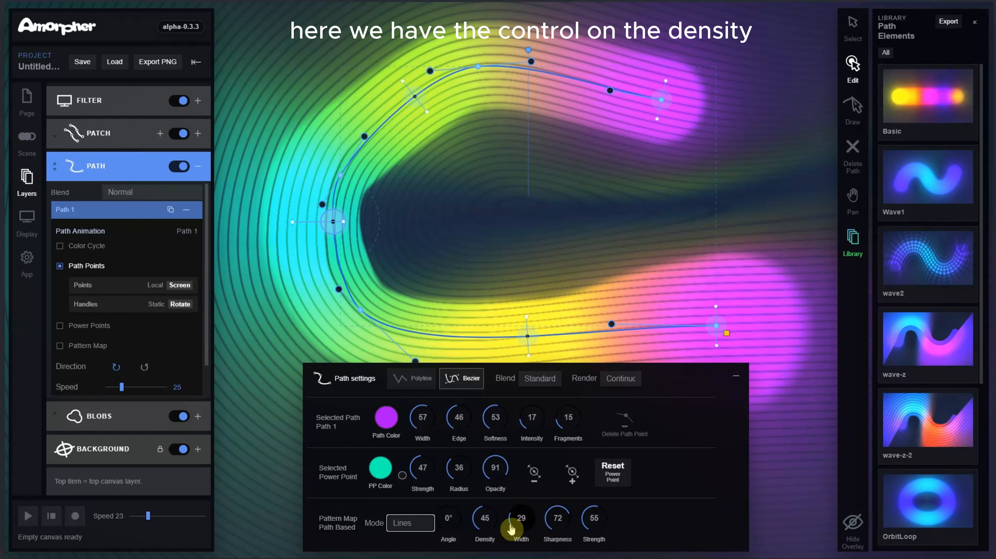
Set the line pattern's density to 28, width to 28 and strength to 100.
drag(493, 523, 515, 528)
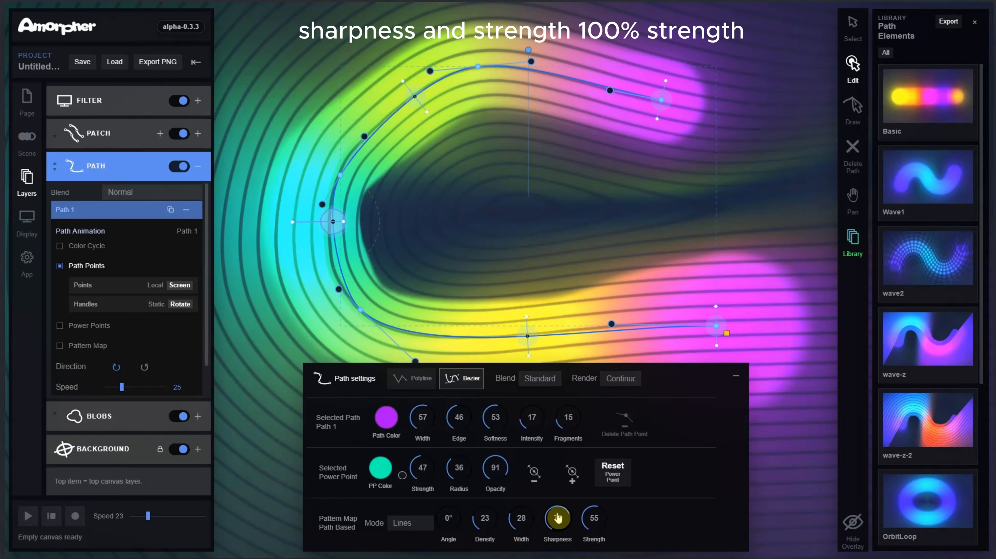
drag(593, 522, 656, 525)
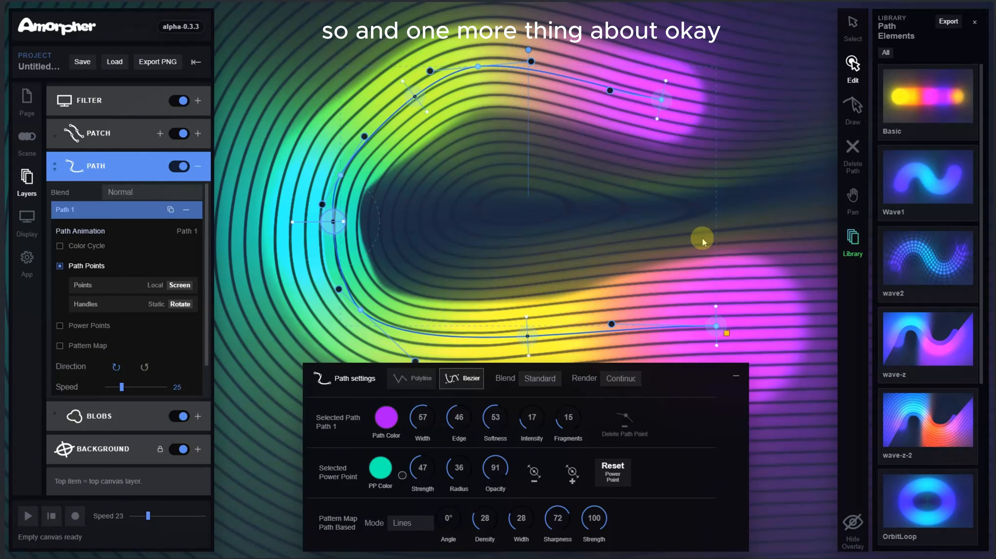
Move the path's two ends so the path crosses itself, and delete the middle path point of its upper arm.
drag(717, 327, 558, 91)
drag(661, 102, 666, 254)
drag(476, 66, 508, 223)
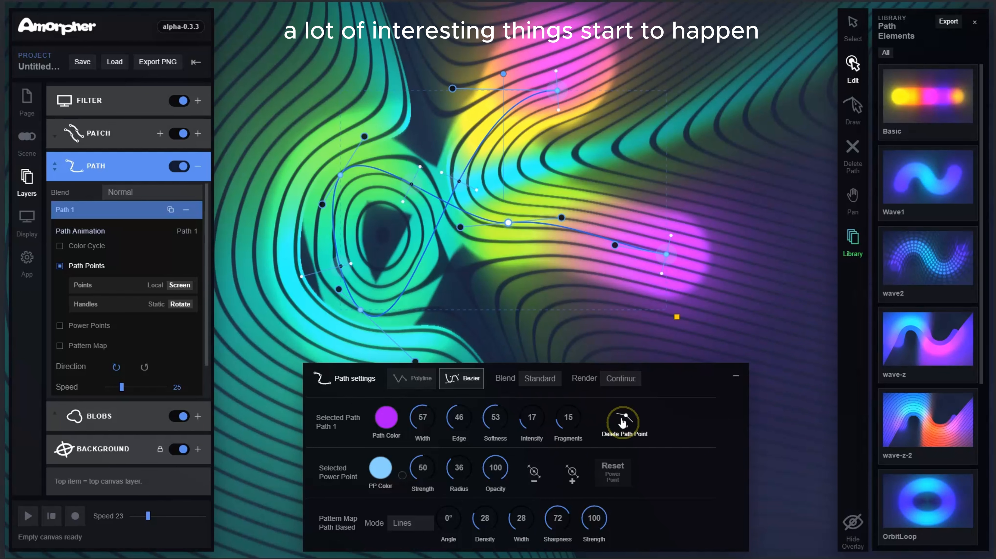
click(623, 422)
Reposition both path ends to try different shapes, finishing with an open C whose ends face the same side.
drag(669, 258, 744, 313)
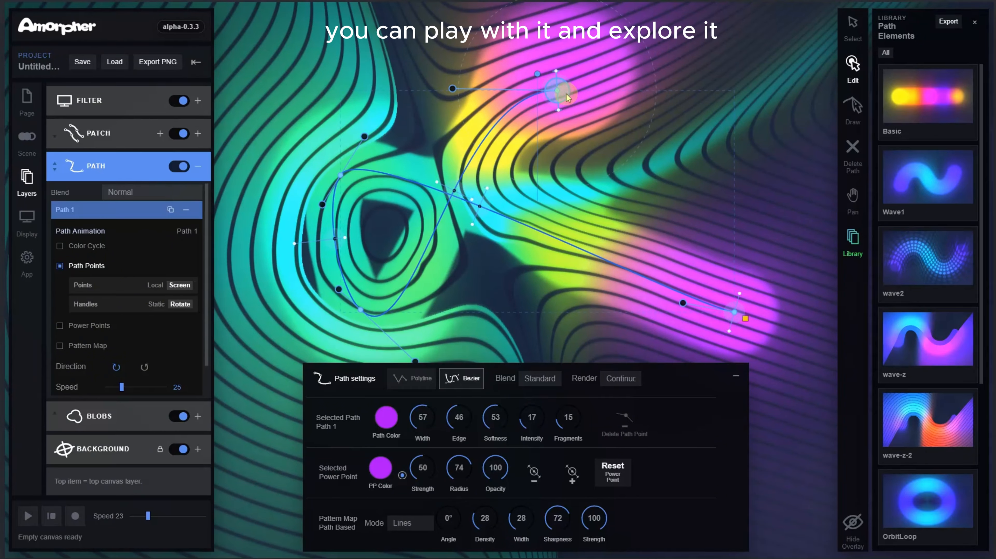
drag(555, 91, 693, 157)
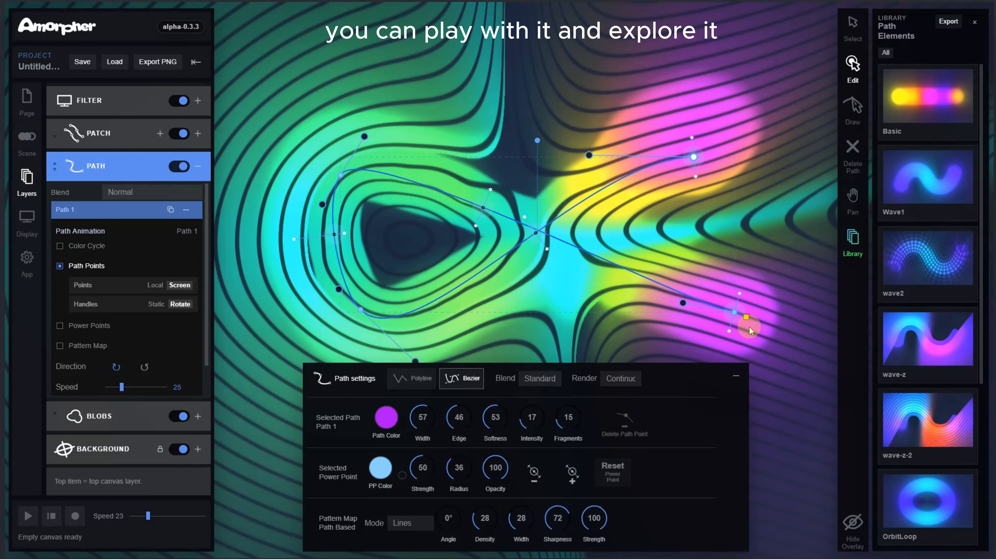
drag(735, 313, 624, 111)
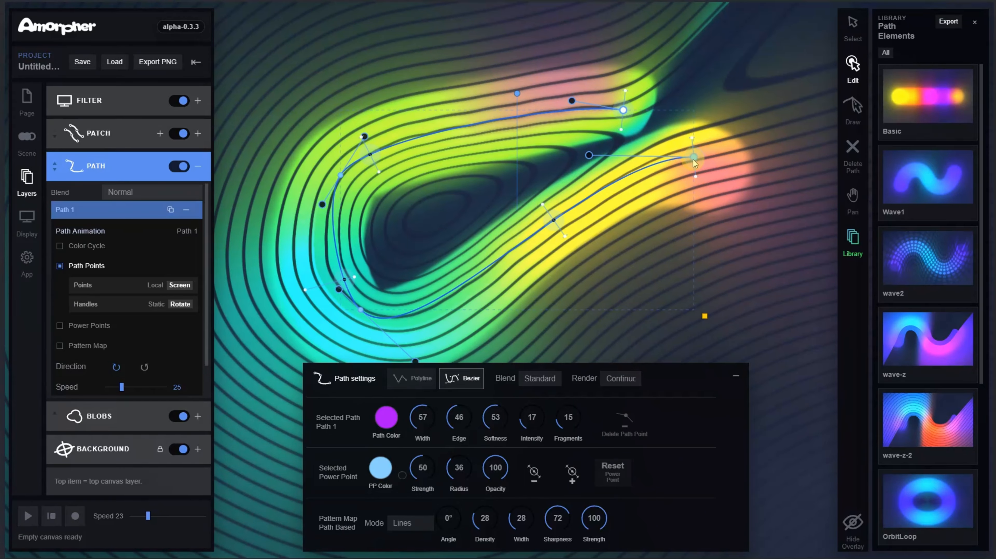
drag(693, 158, 642, 312)
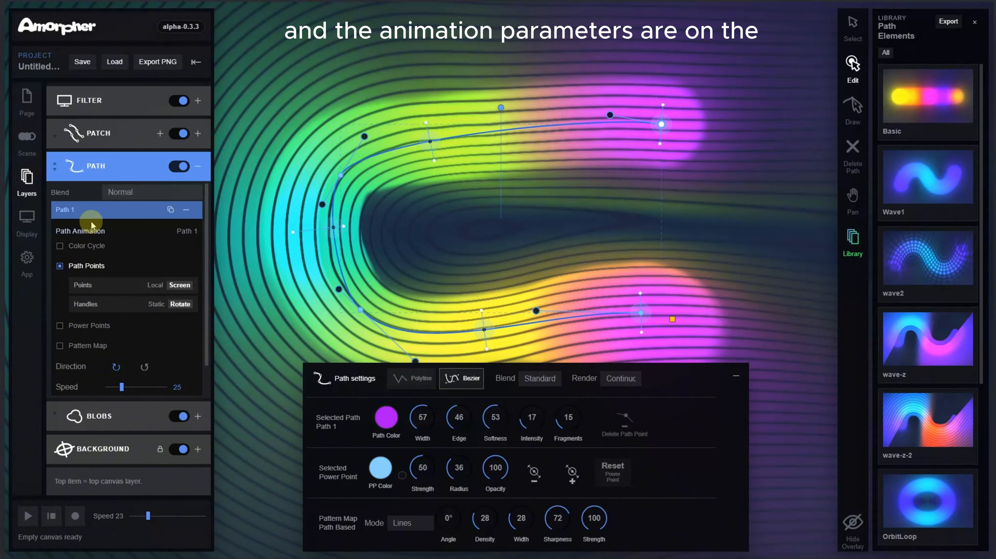
Play the animation and turn off the path's Path Points animation.
scroll(94, 227, down, 1)
scroll(96, 231, up, 1)
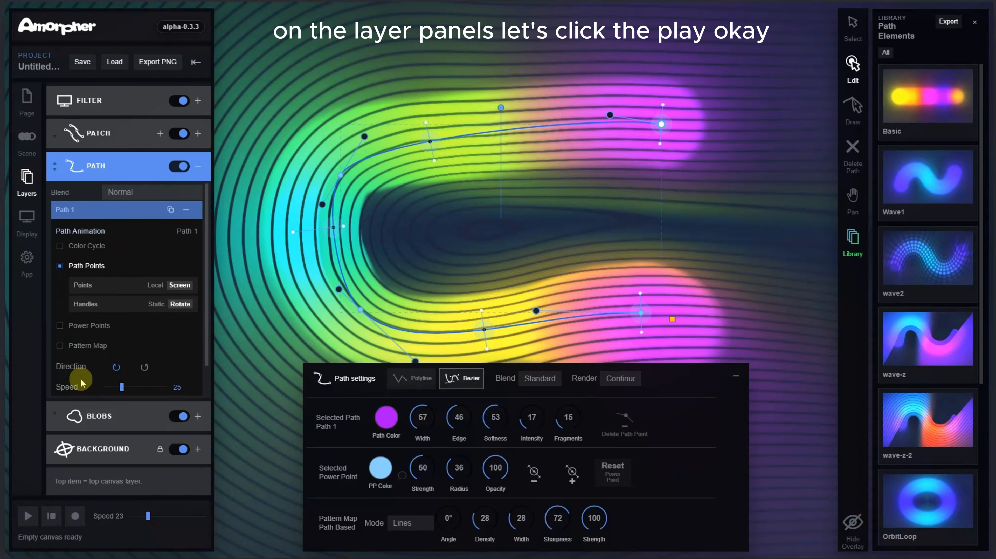
click(29, 518)
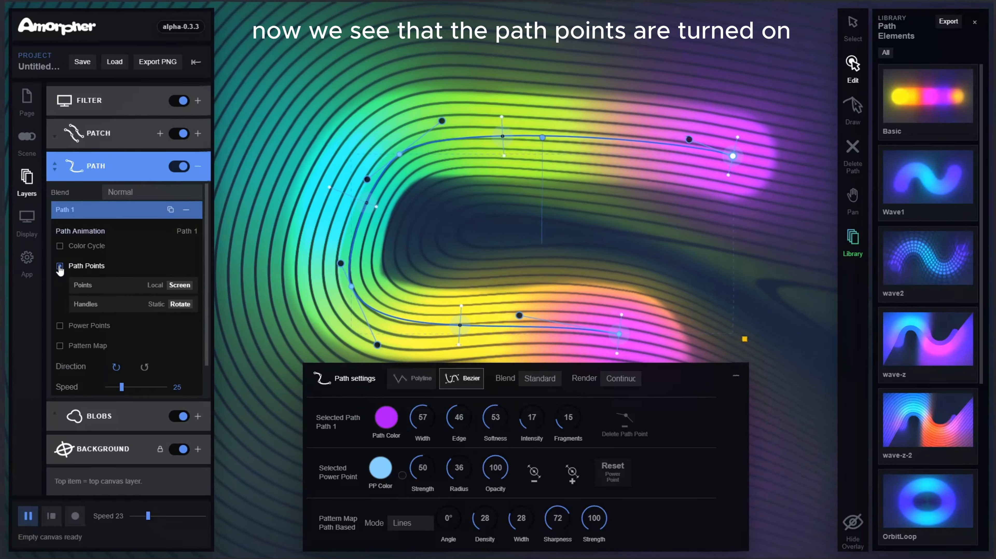
click(60, 268)
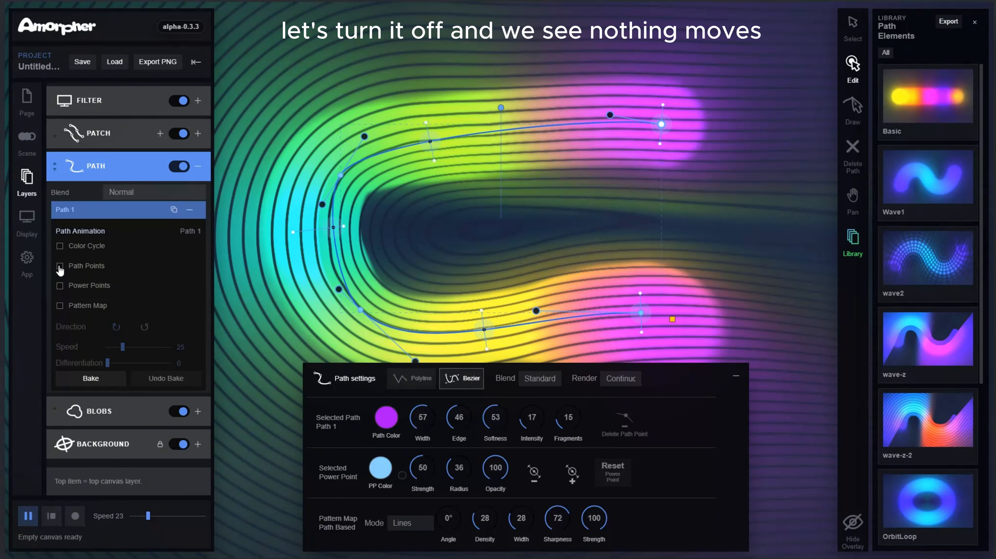
Preview the Color Cycle animation with its amount raised to 65, and turn it off again.
click(59, 247)
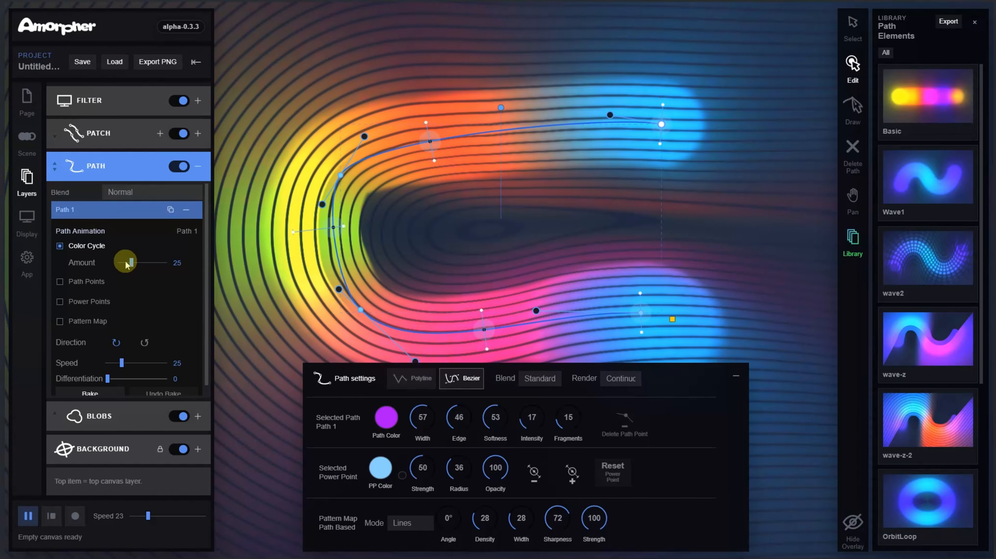
drag(129, 263, 150, 270)
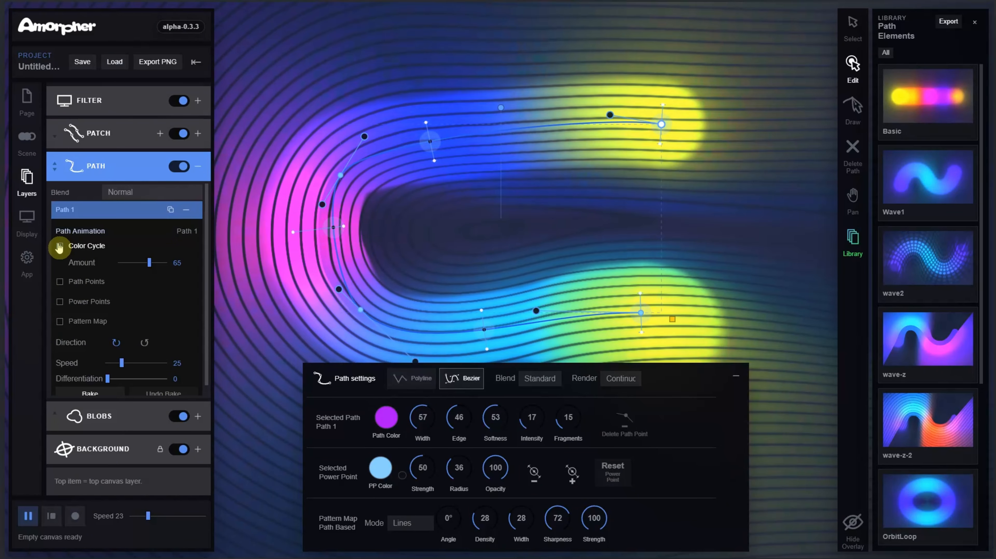
click(59, 246)
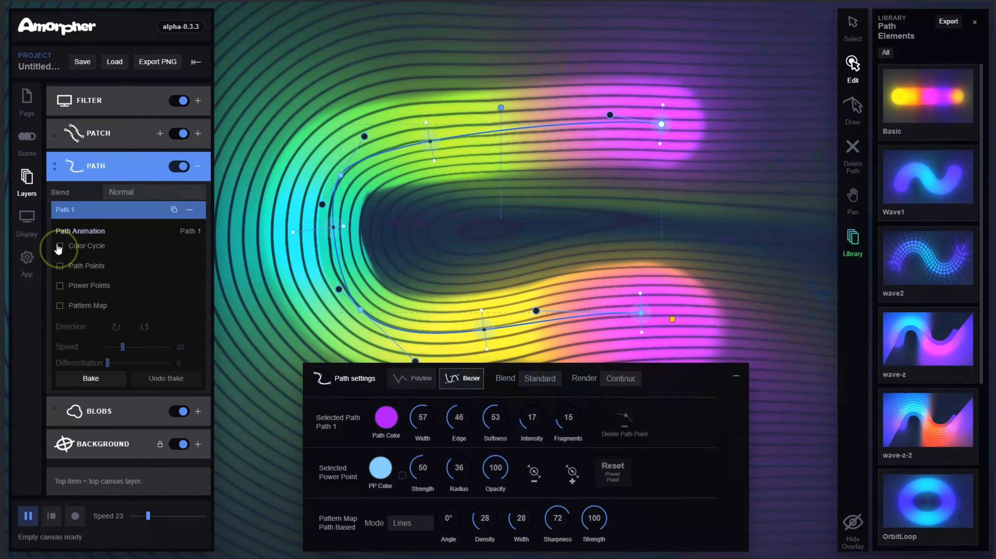
Preview the Power Points animation combined with Color Cycle and Path Points, and turn all three off again.
click(60, 287)
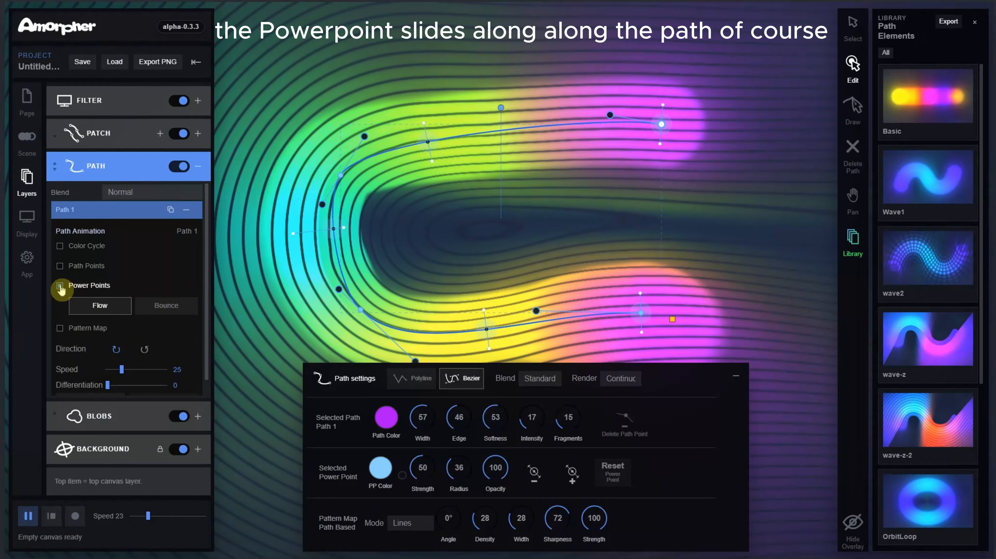
click(60, 246)
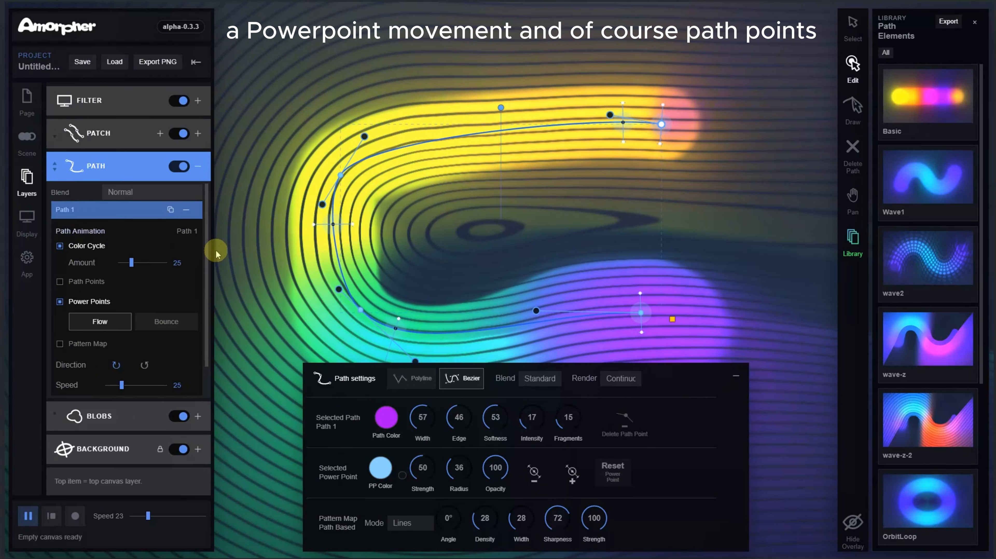
click(60, 281)
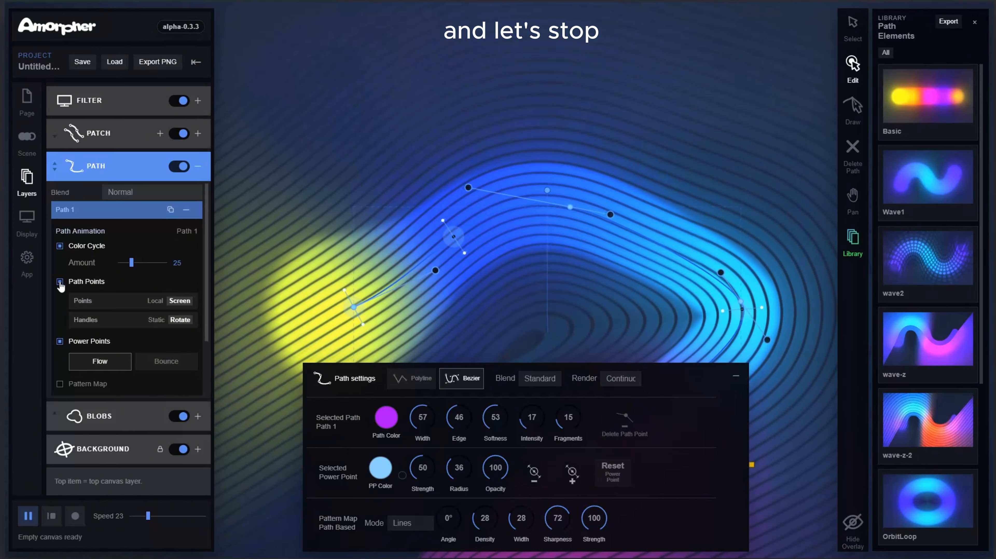
click(60, 282)
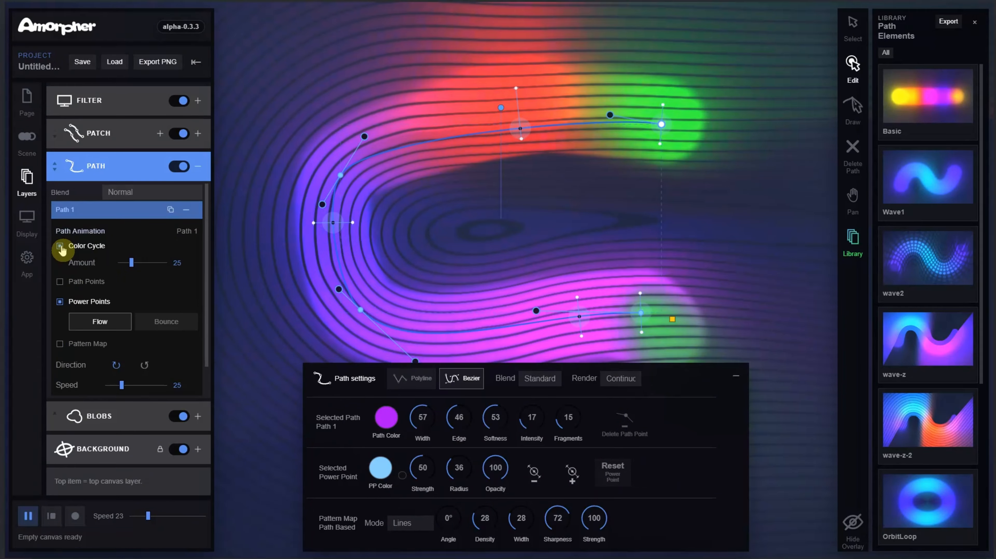
click(60, 247)
click(61, 286)
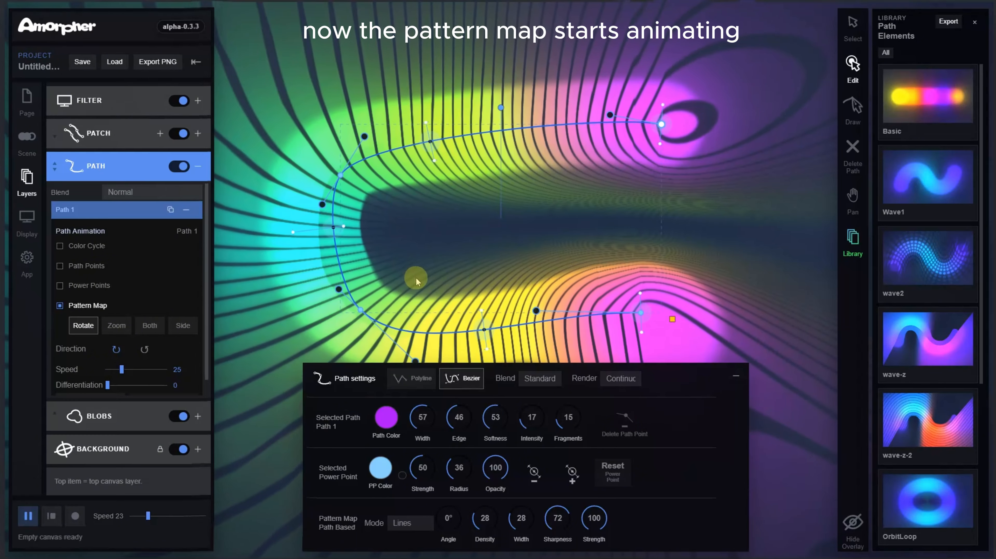
Animate the Pattern Map, trying Zoom before choosing Side motion, and set its direction to counterclockwise.
click(117, 328)
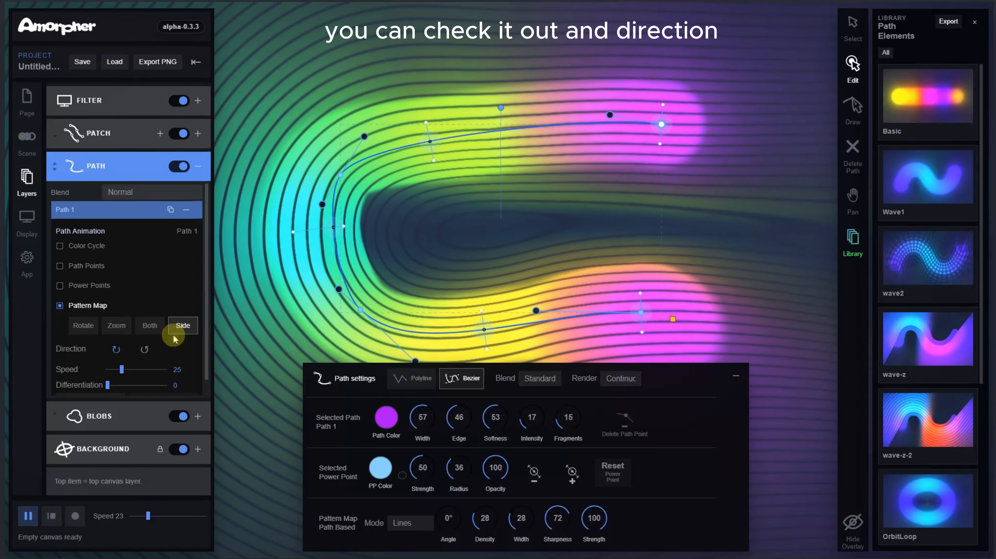
click(144, 349)
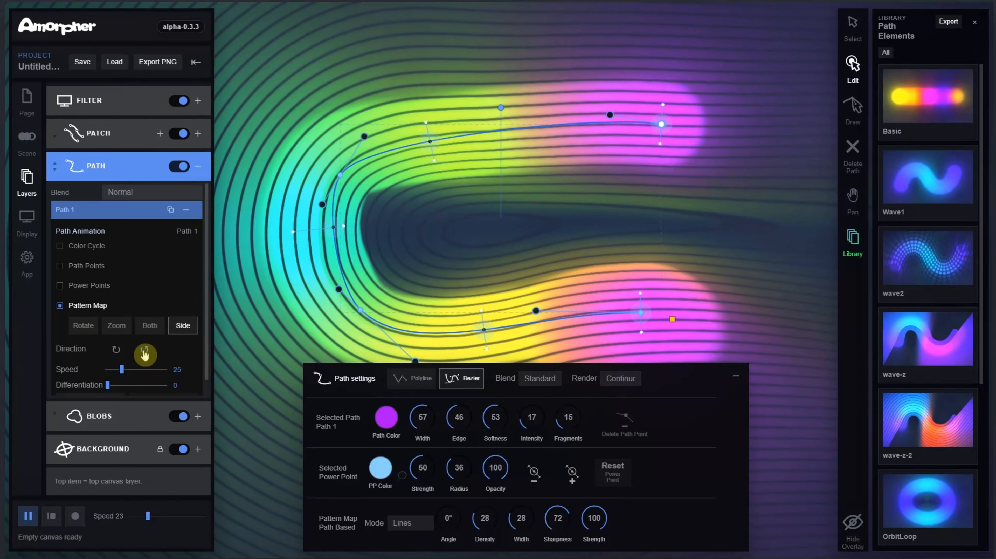
click(120, 349)
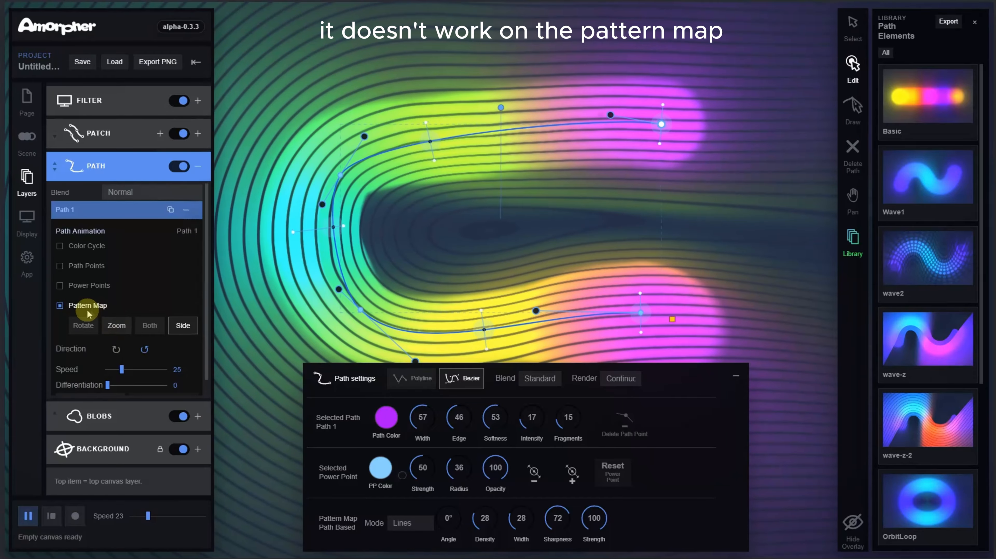
Turn on the path's Path Points animation and set the animation Differentiation to 49.
click(62, 268)
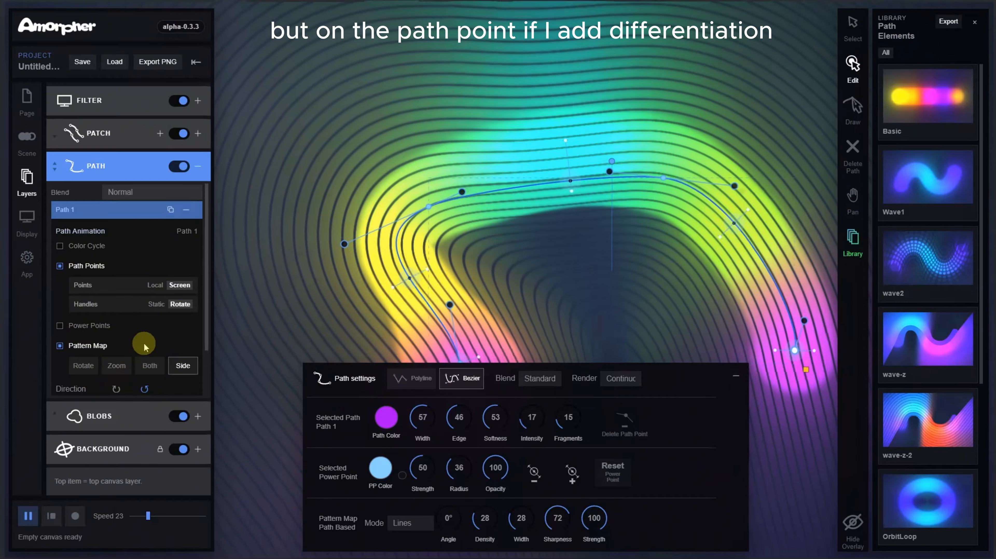
scroll(145, 346, down, 2)
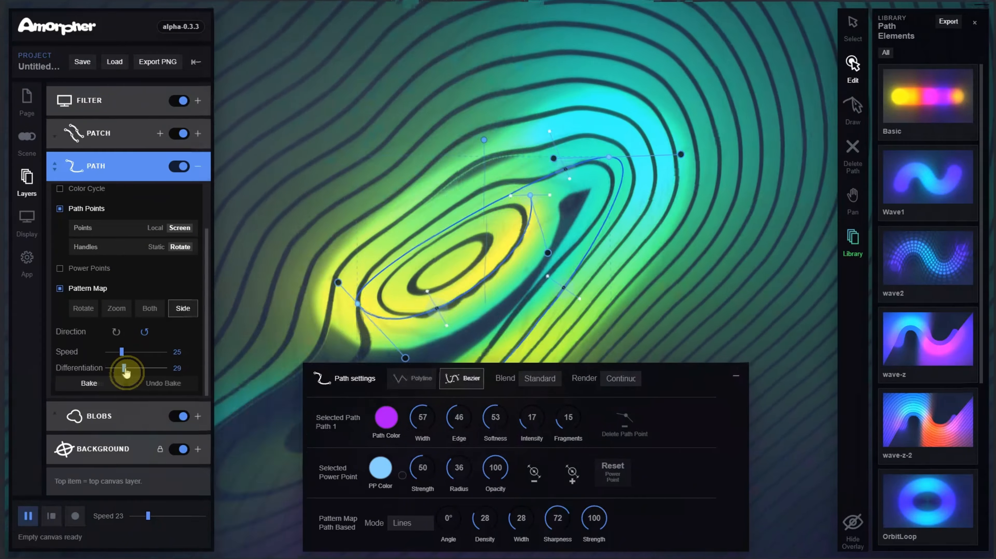
drag(126, 372, 136, 373)
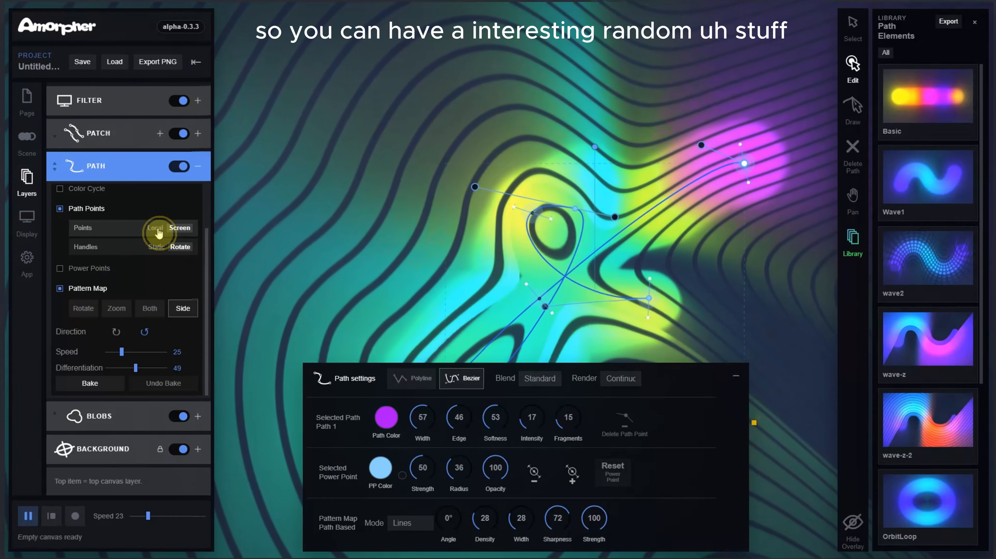
Switch the Path Points animation's points to Local and turn on Color Cycle for the path.
click(156, 229)
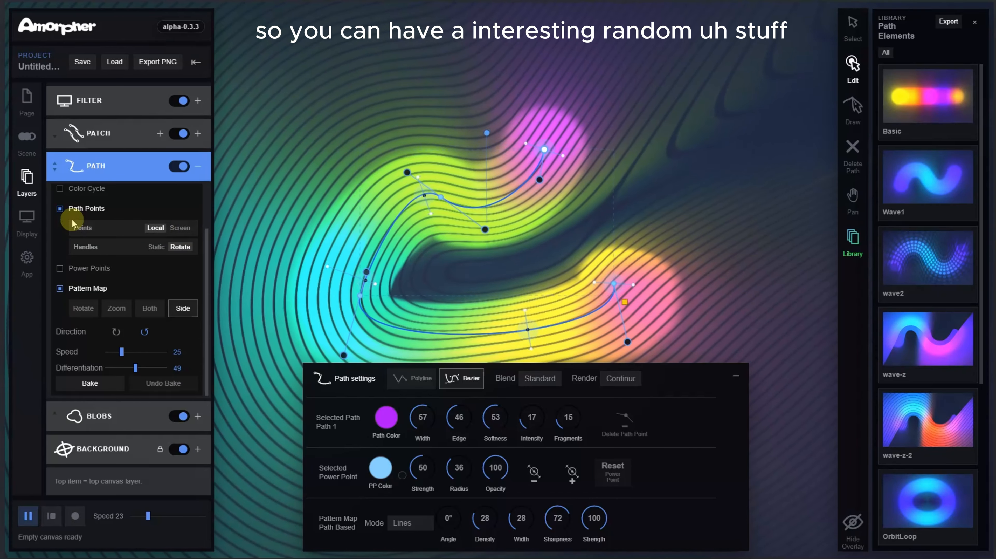
scroll(72, 223, up, 2)
click(65, 247)
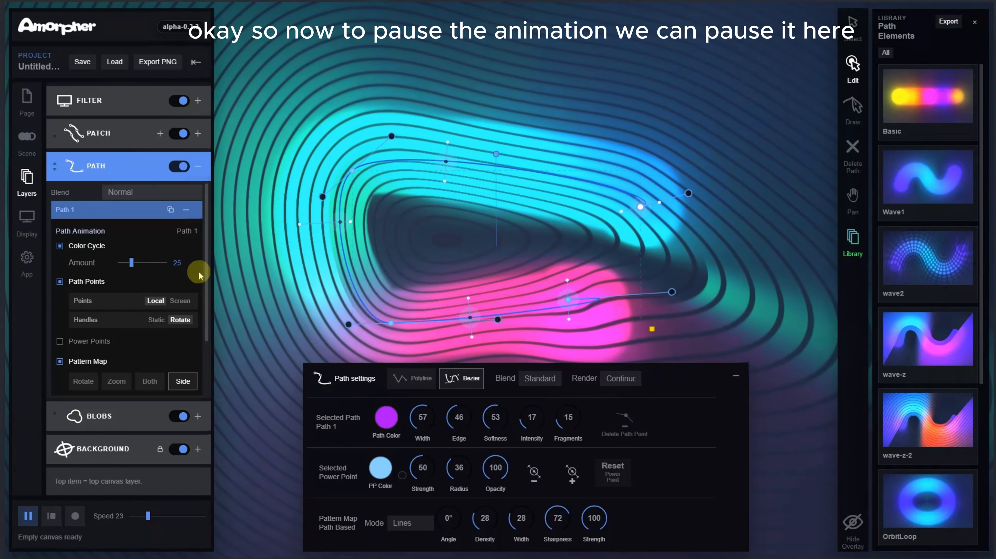
Pause the animation and reset the path to its original state.
scroll(199, 271, down, 2)
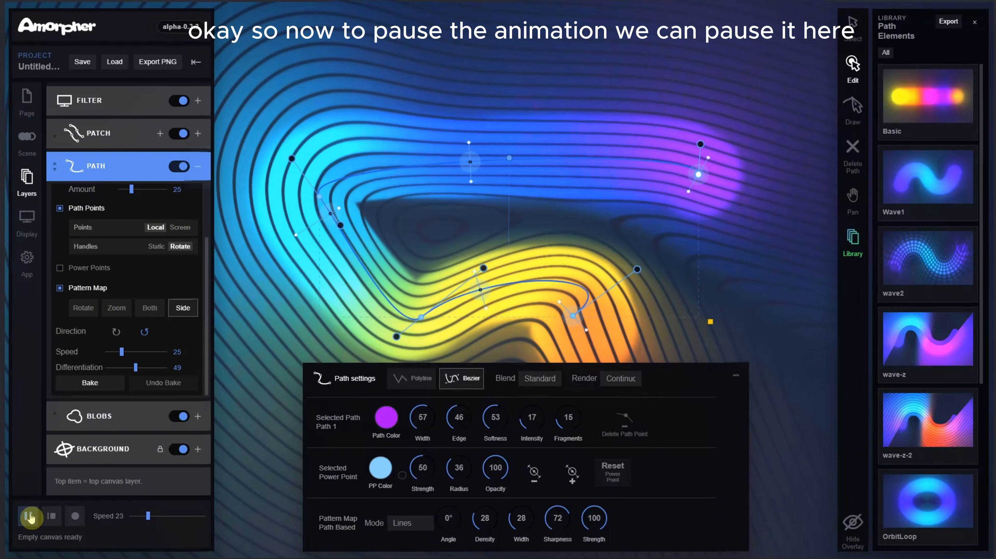
click(30, 517)
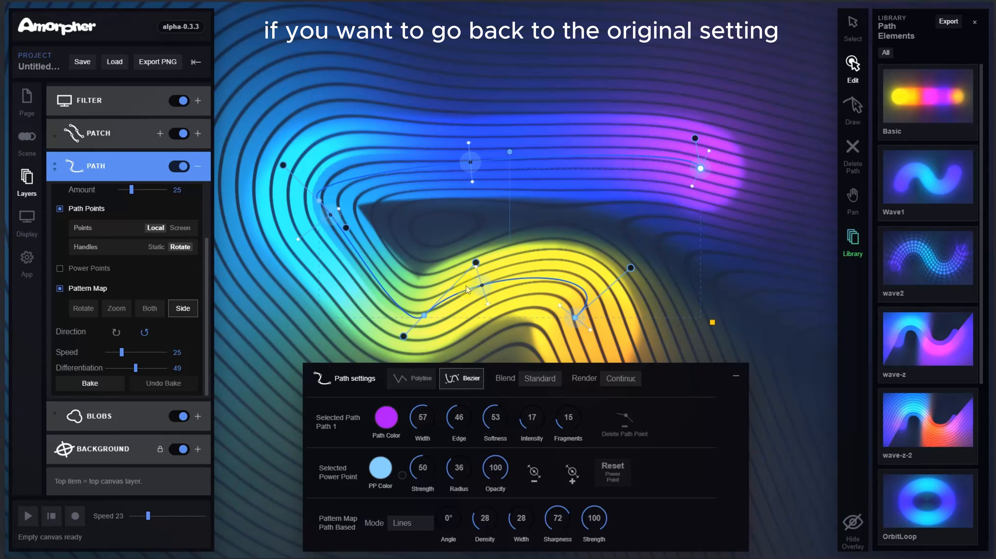
click(51, 517)
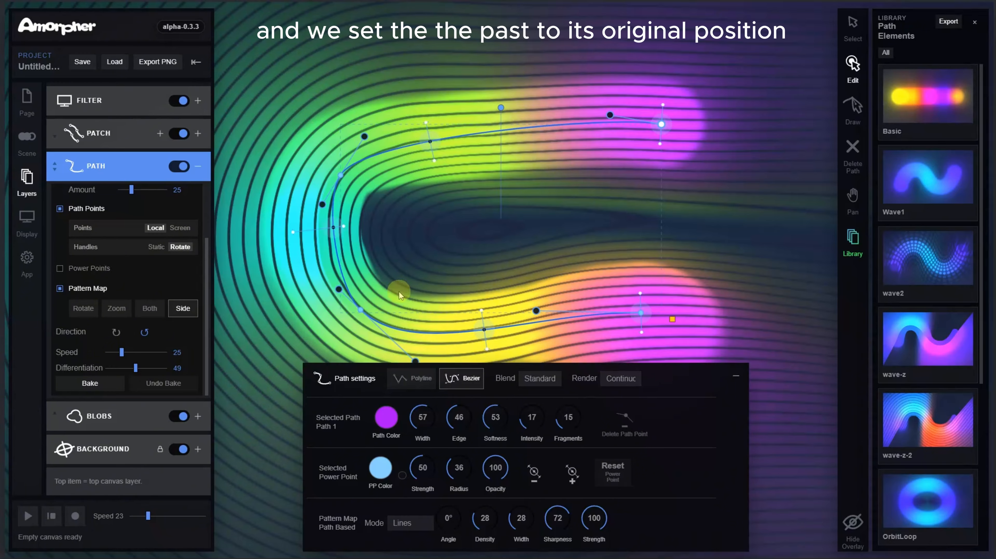
Bake the path in a mid-animation phase, pausing the replay and pulling its upper-left path point upward before baking.
click(28, 516)
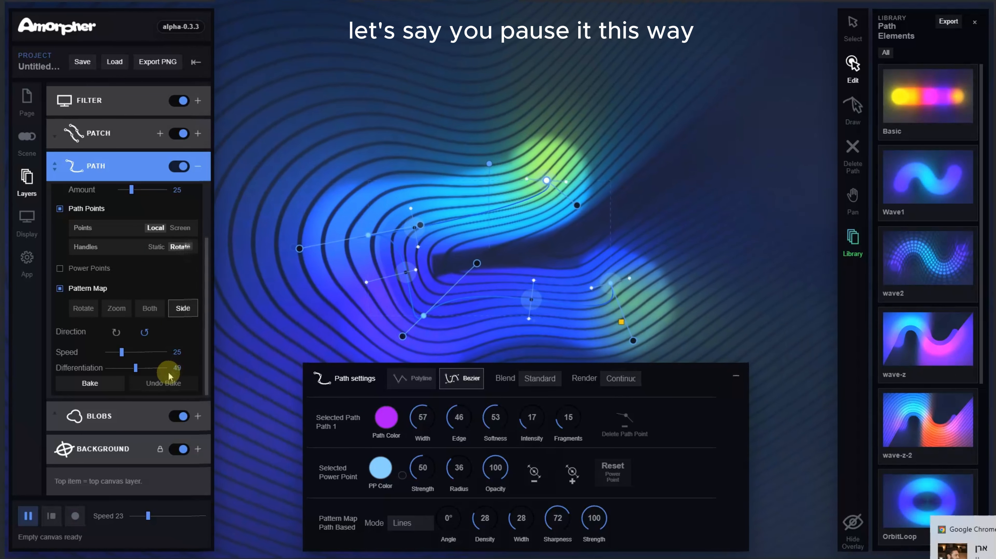
click(27, 517)
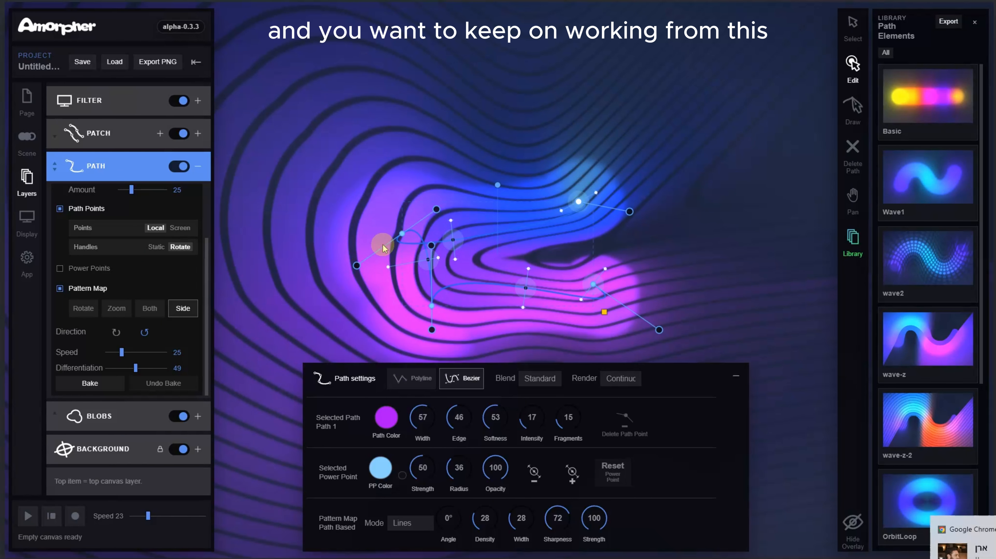
drag(404, 237, 378, 183)
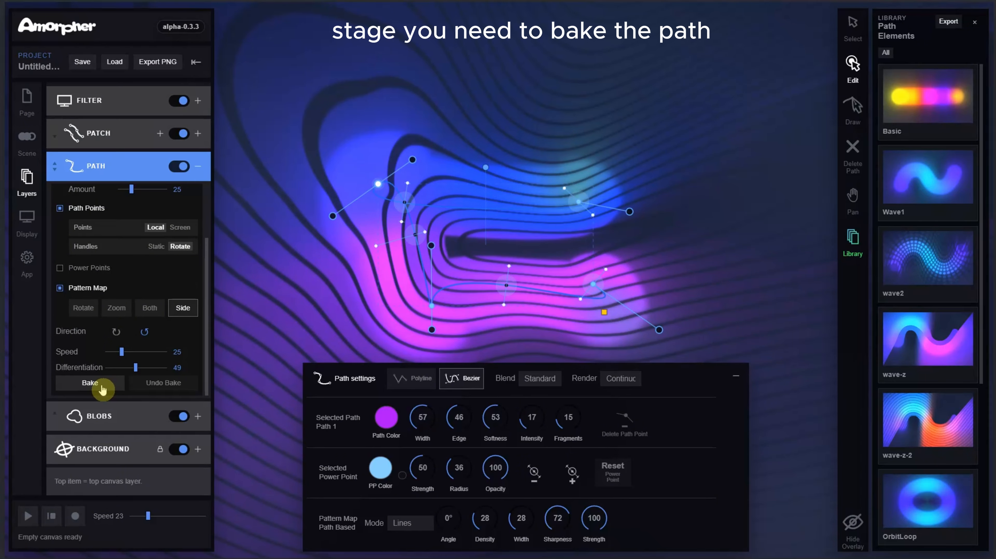
click(91, 383)
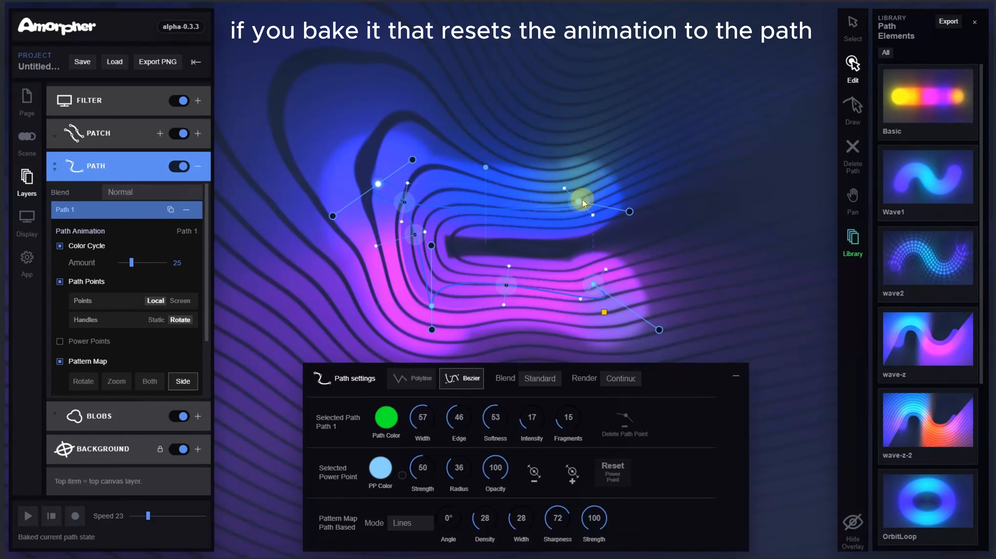
Reshape the baked path's two right-hand ends by moving their end points and Bezier handles, and open the lower power point's colour.
drag(579, 202, 639, 110)
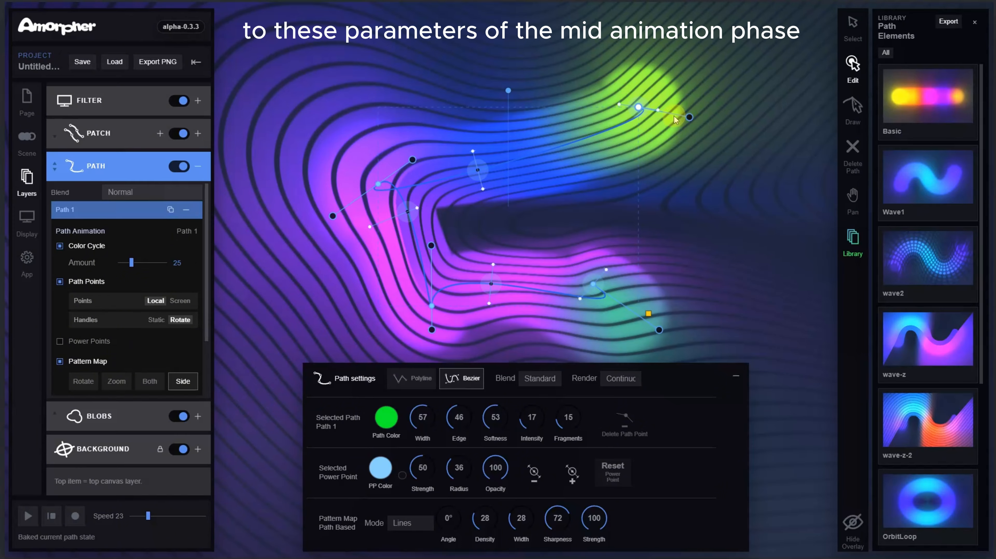
drag(690, 119, 580, 222)
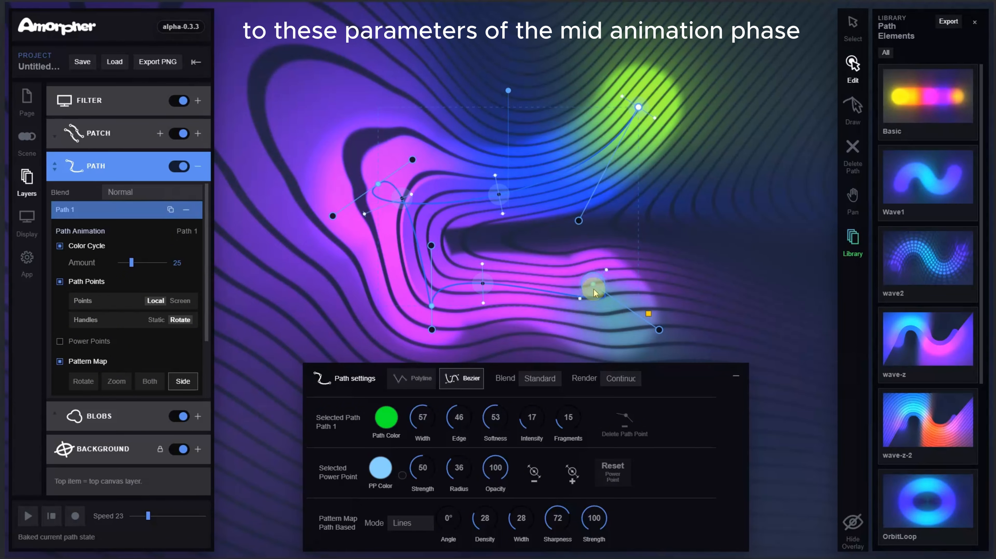
drag(594, 285, 626, 217)
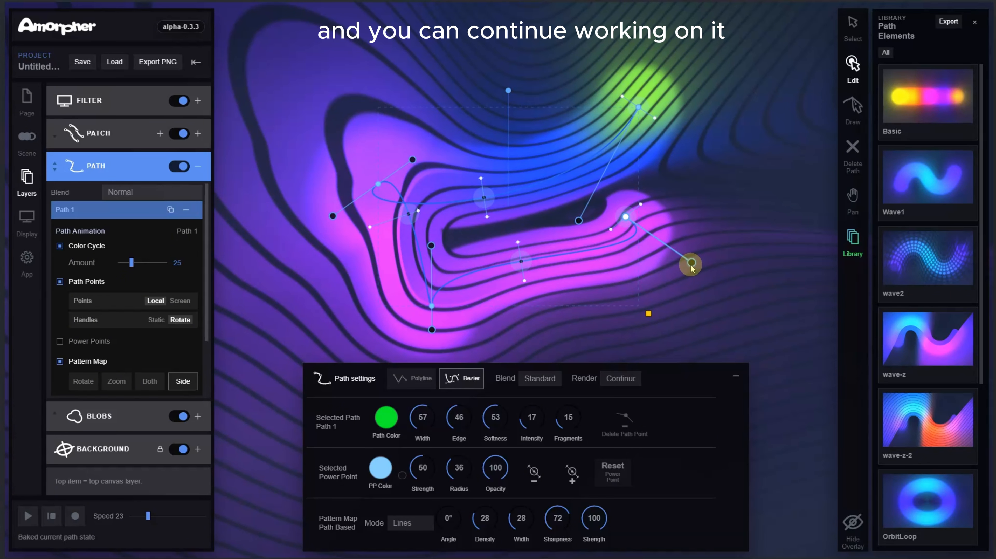
drag(692, 263, 630, 325)
click(538, 278)
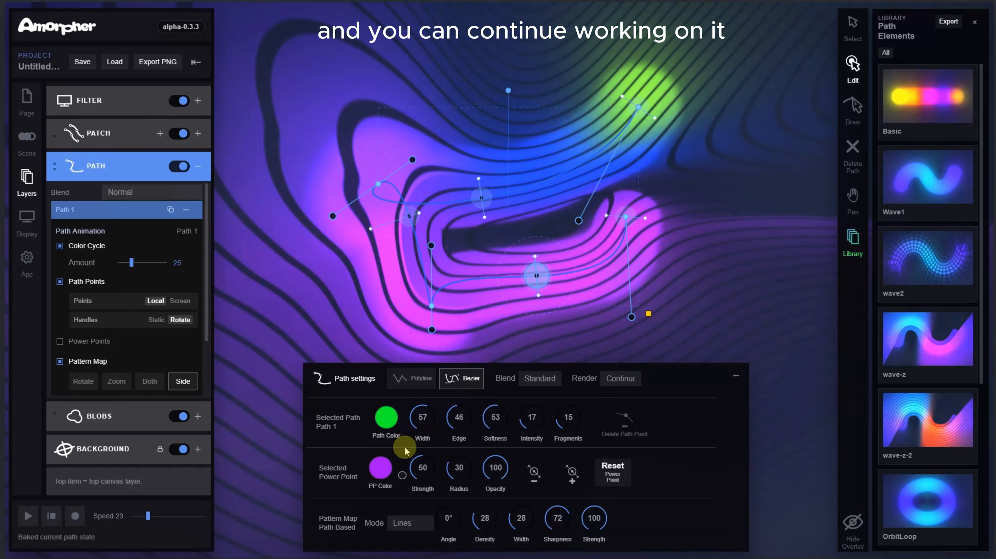
click(381, 476)
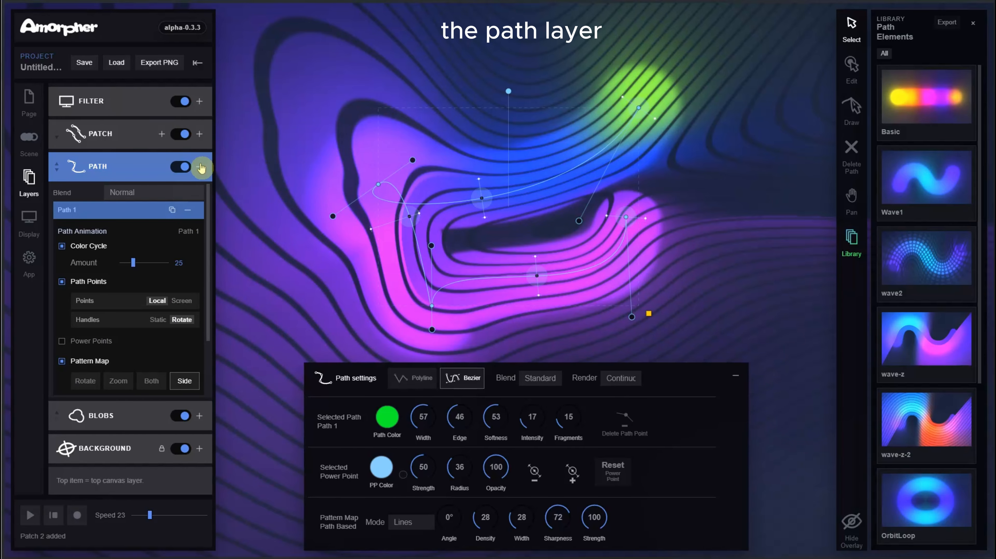
Hide the Path layer, make the Patch layer active, and browse the patch elements in its library.
click(182, 167)
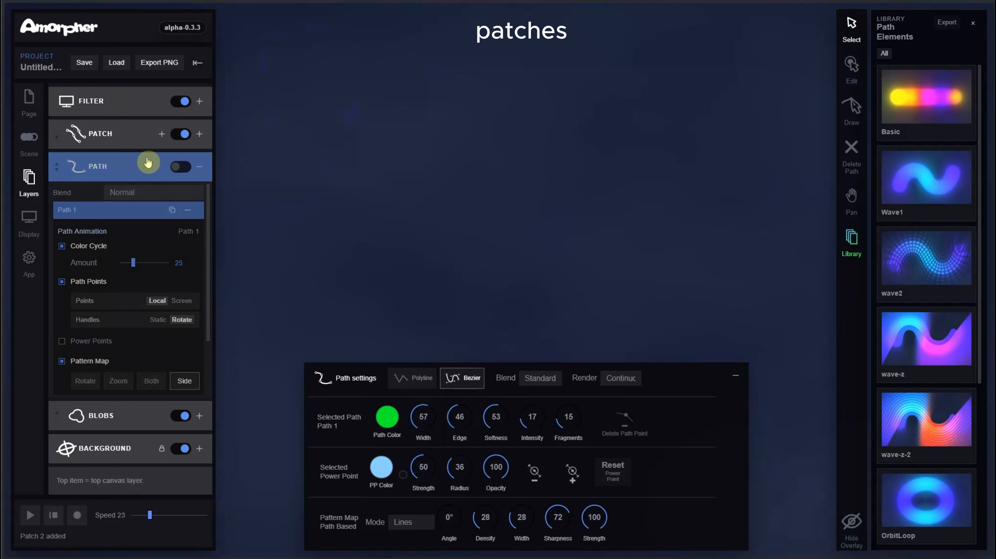
click(132, 139)
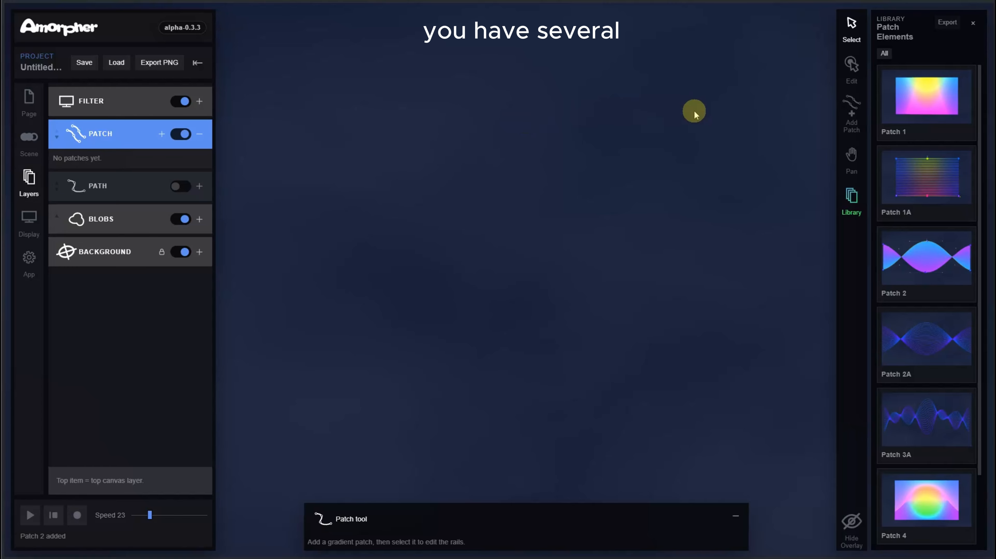
scroll(943, 203, down, 2)
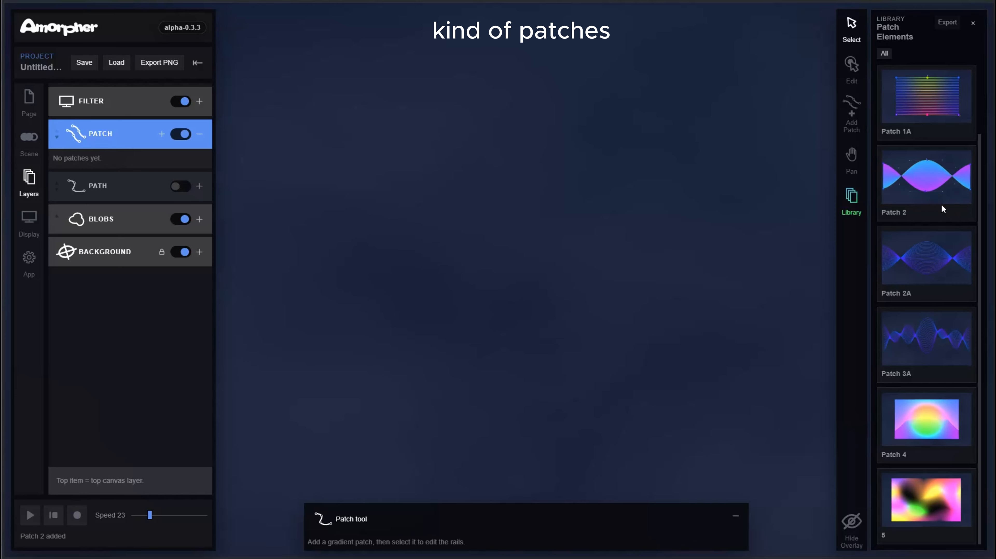
scroll(925, 384, up, 2)
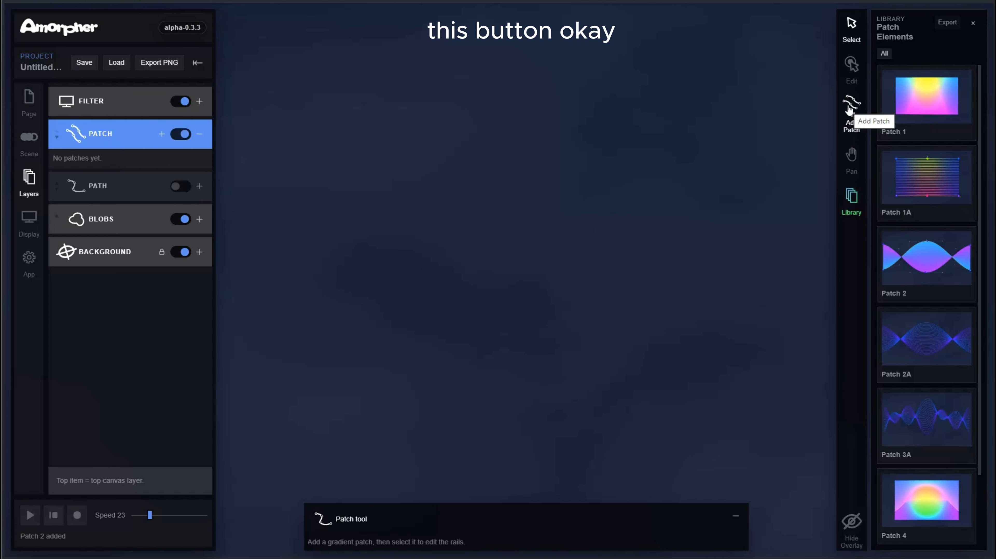
Add a new gradient patch, move it to the upper part of the canvas, and deselect it.
click(850, 109)
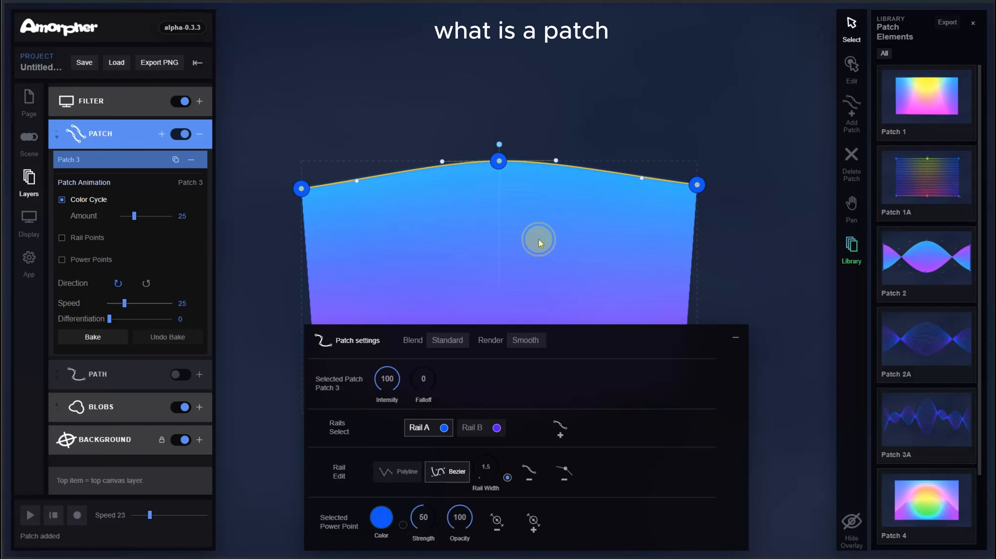
drag(540, 242, 567, 133)
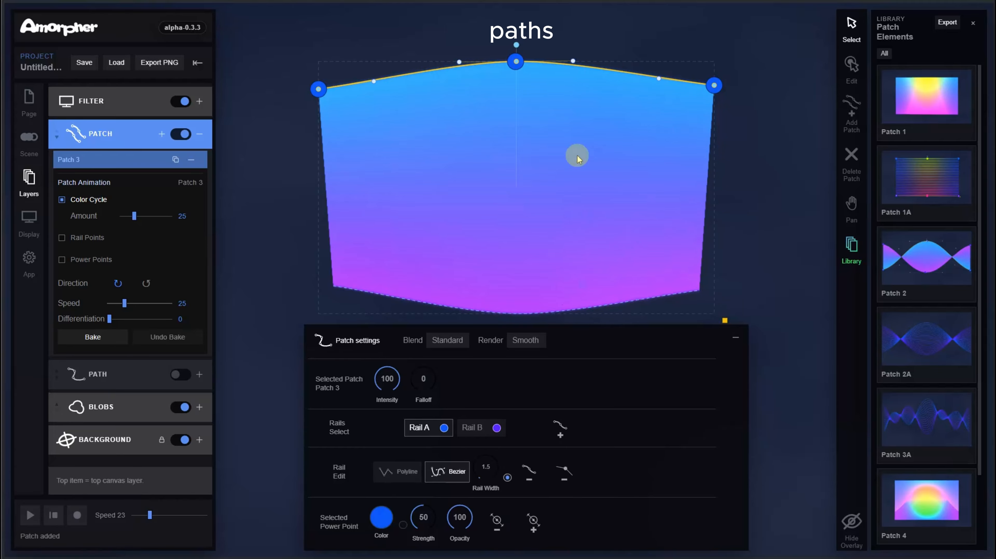
click(591, 72)
click(591, 66)
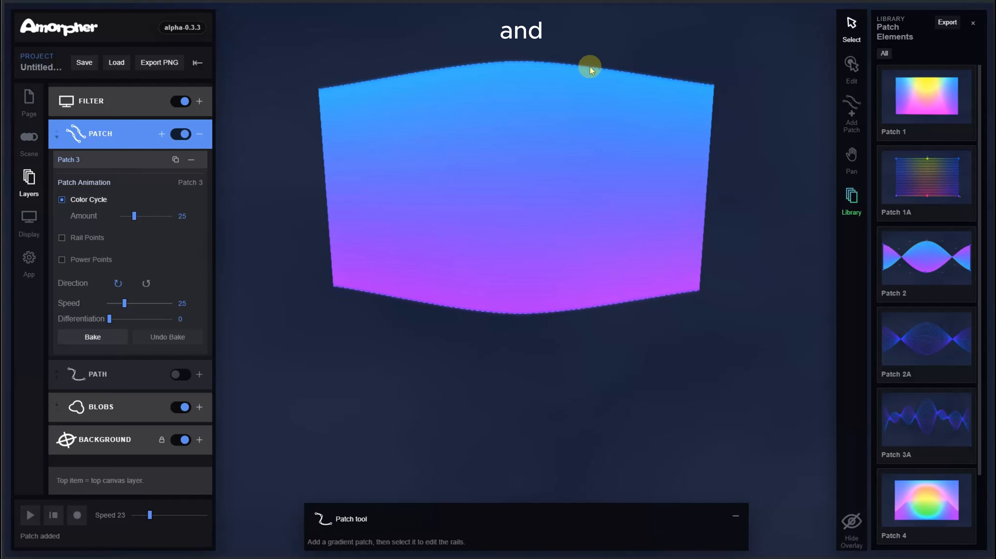
Select the patch for editing and pull the middle point of its upper rail, Rail A, downward.
click(851, 65)
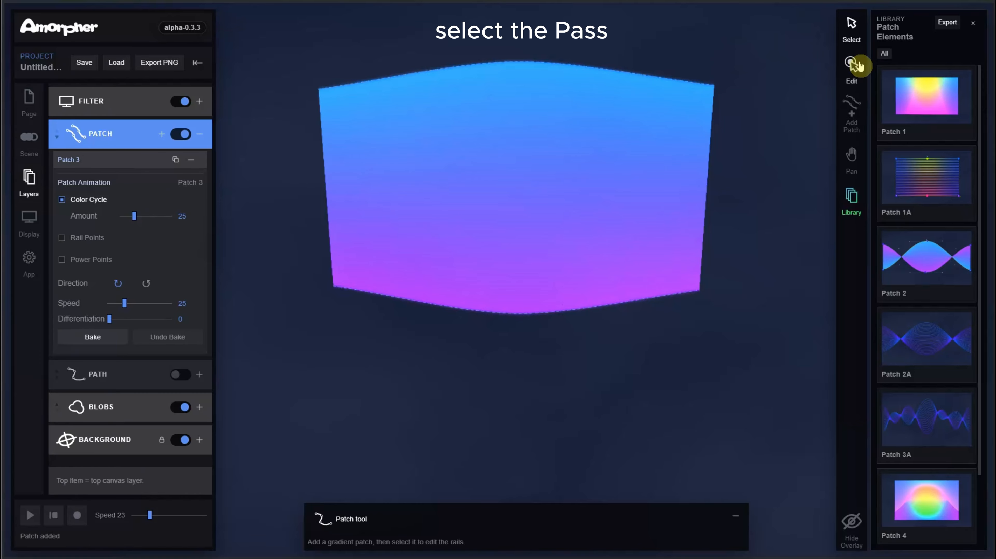
click(555, 155)
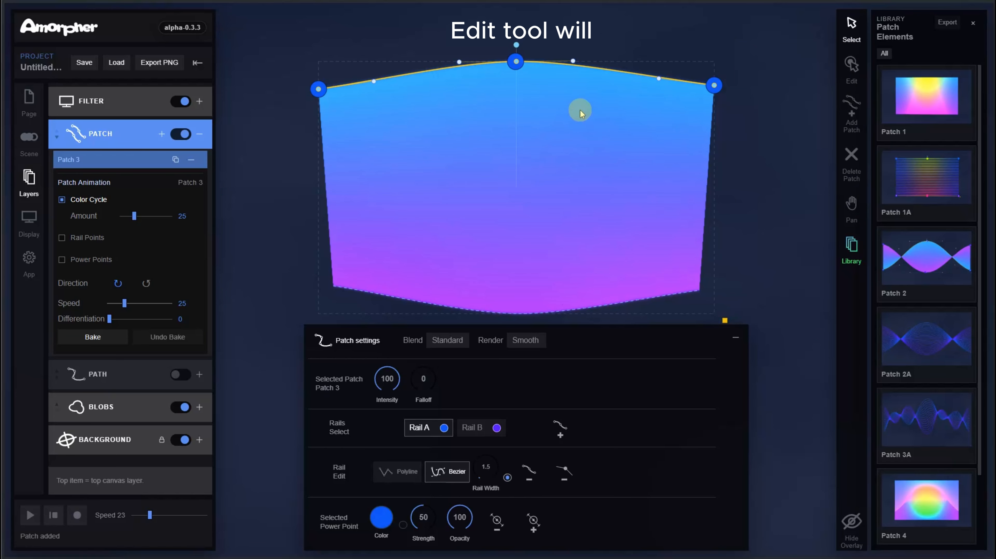
click(851, 65)
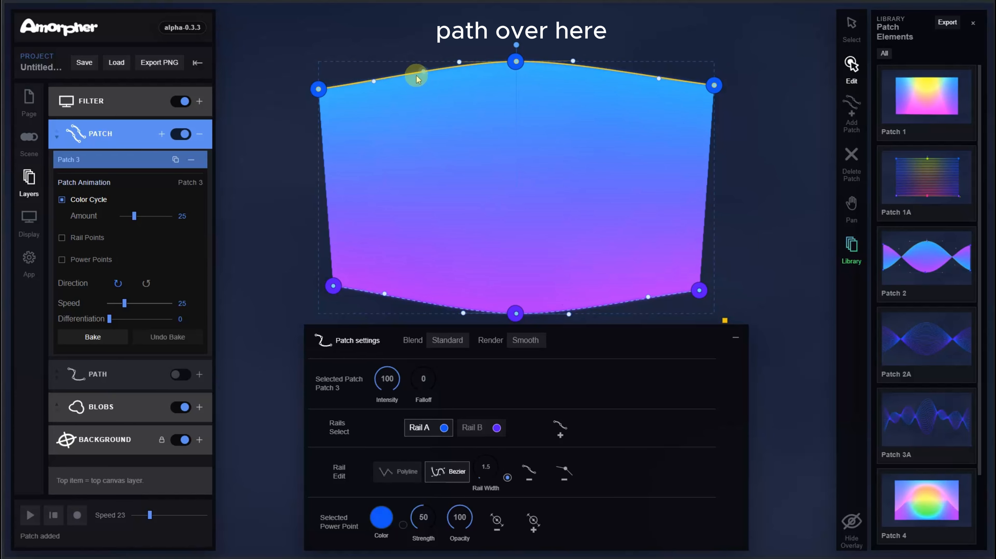
drag(516, 61, 528, 112)
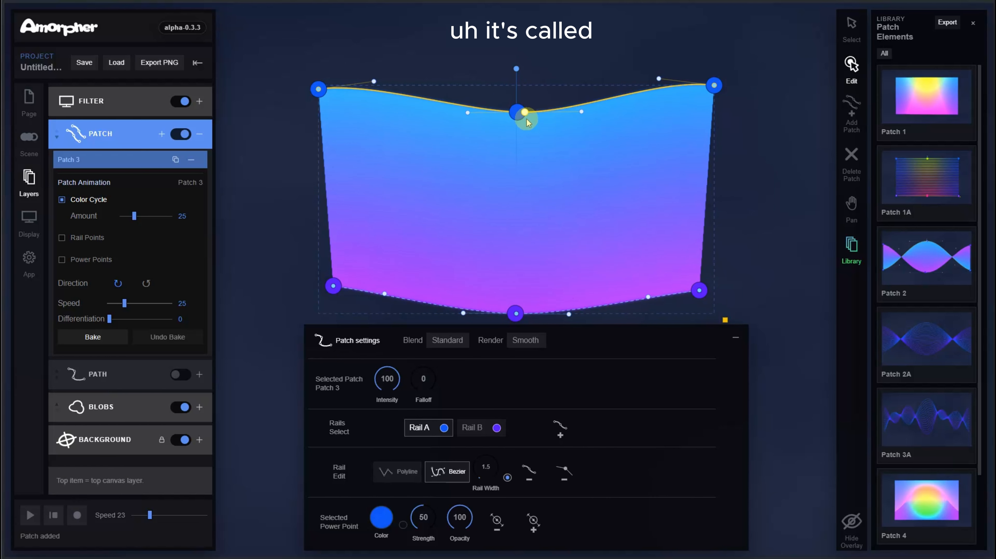
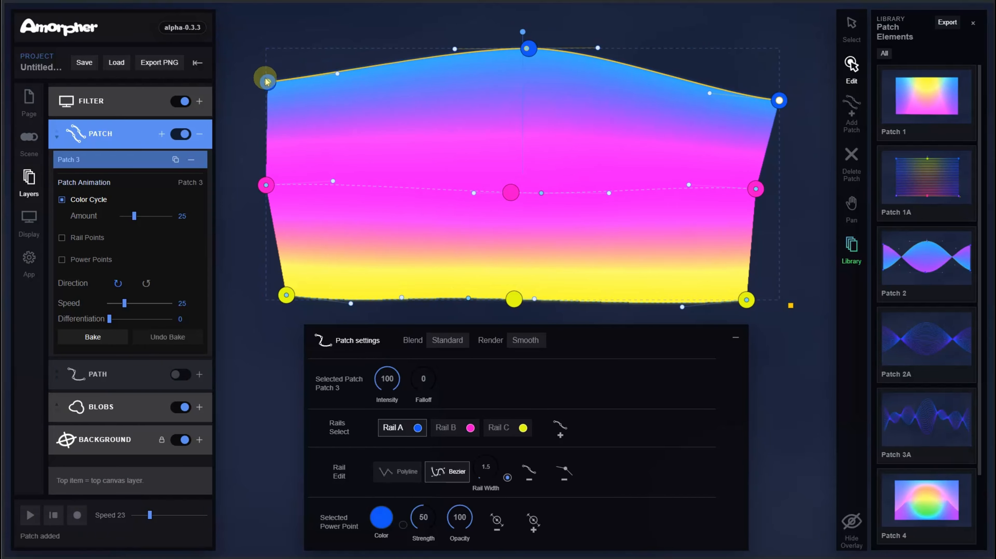
Raise Rail A's left end point slightly and slide Rail B's middle power point left along the rail.
mouse_move(266, 81)
mouse_down()
mouse_move(216, 98)
mouse_move(269, 78)
mouse_up()
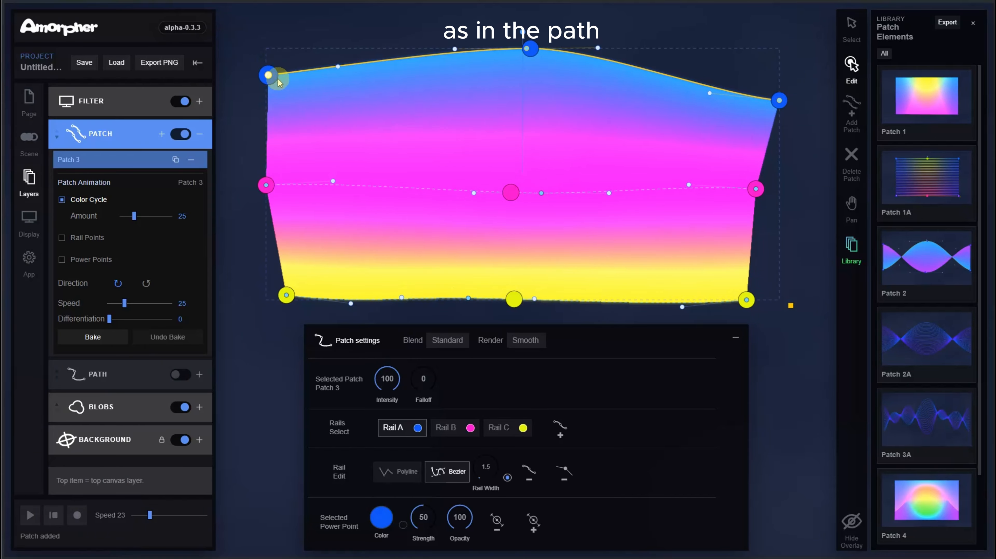
drag(512, 204, 472, 196)
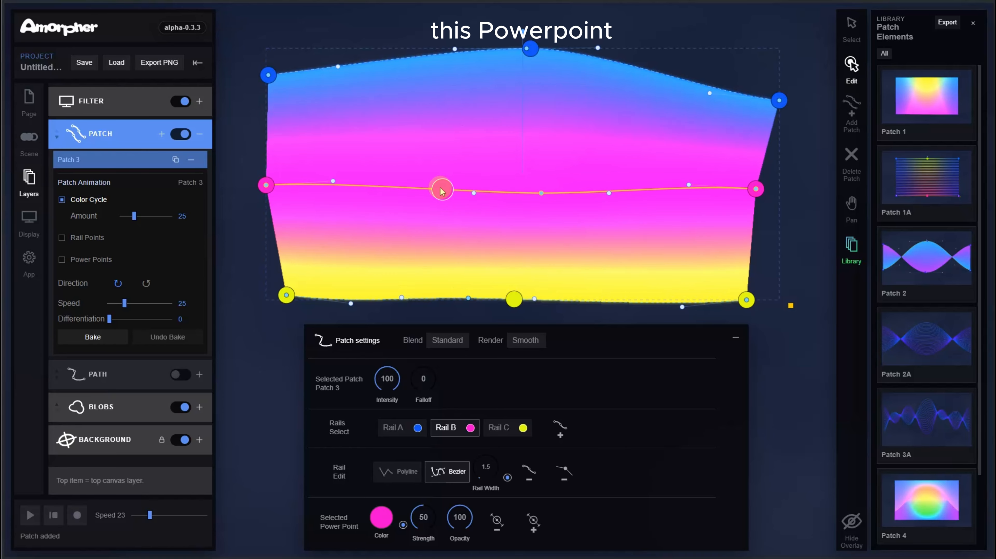
drag(443, 191, 407, 198)
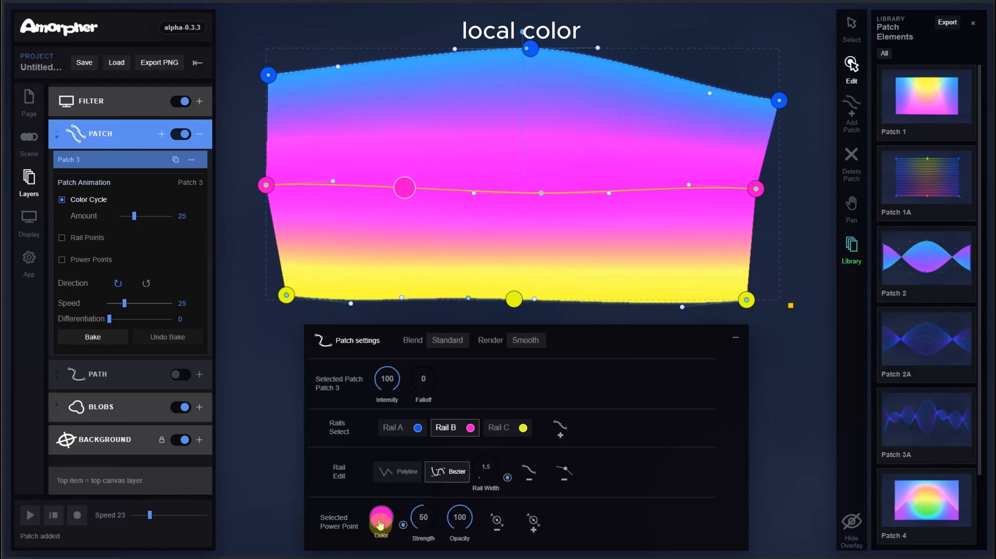
Set the local colour of Rail B's power point to RGB 1, 254, 191 and slide it slightly right along the rail.
click(381, 519)
drag(435, 455, 467, 455)
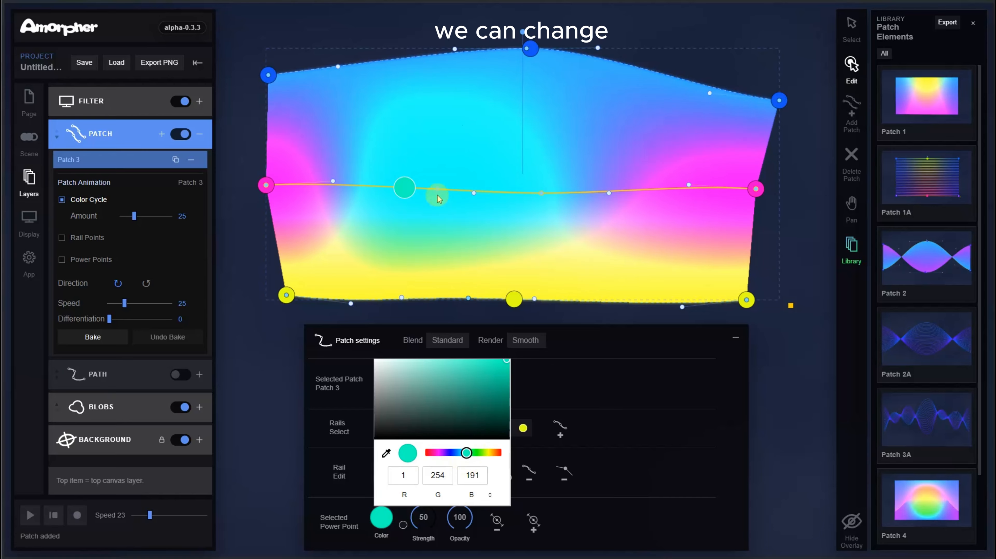
mouse_move(405, 188)
mouse_down()
mouse_move(437, 189)
mouse_move(417, 191)
mouse_up()
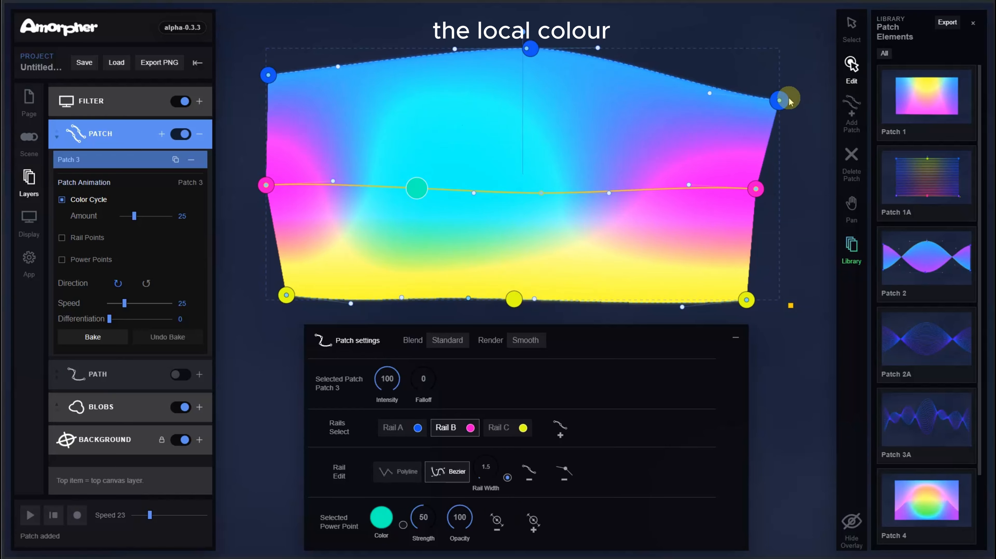
Set the local colour of the power point at Rail B's right end to RGB 254, 1, 1.
click(789, 102)
click(764, 190)
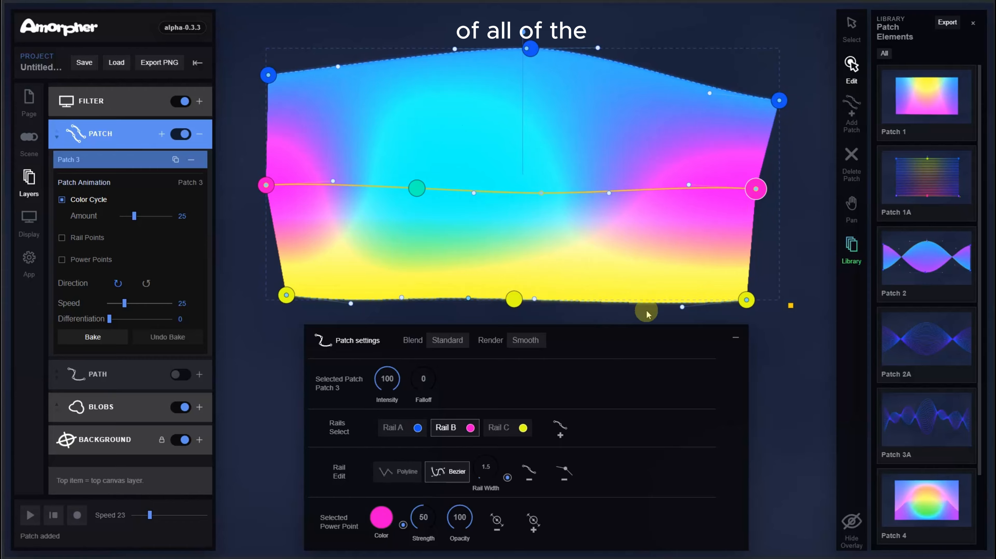
click(384, 528)
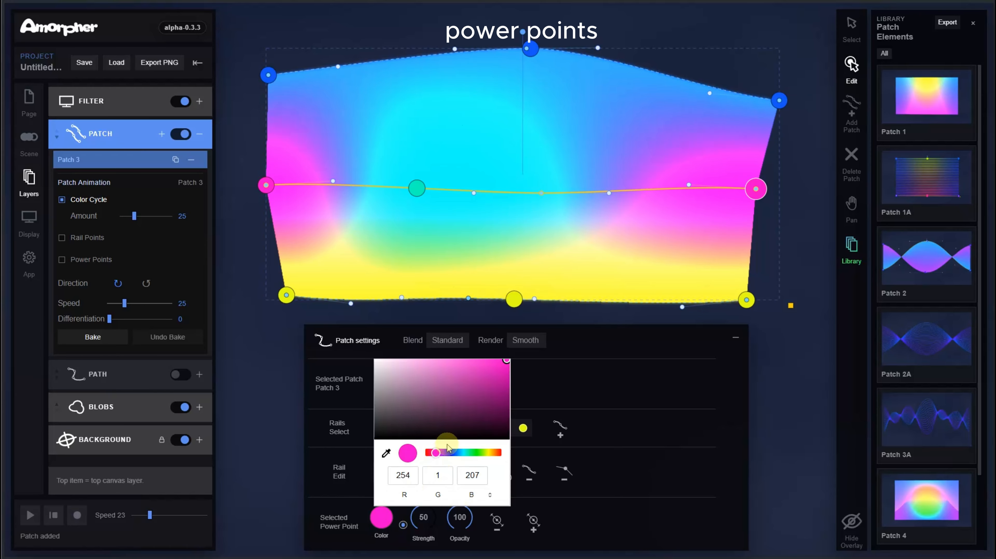
drag(437, 452, 502, 452)
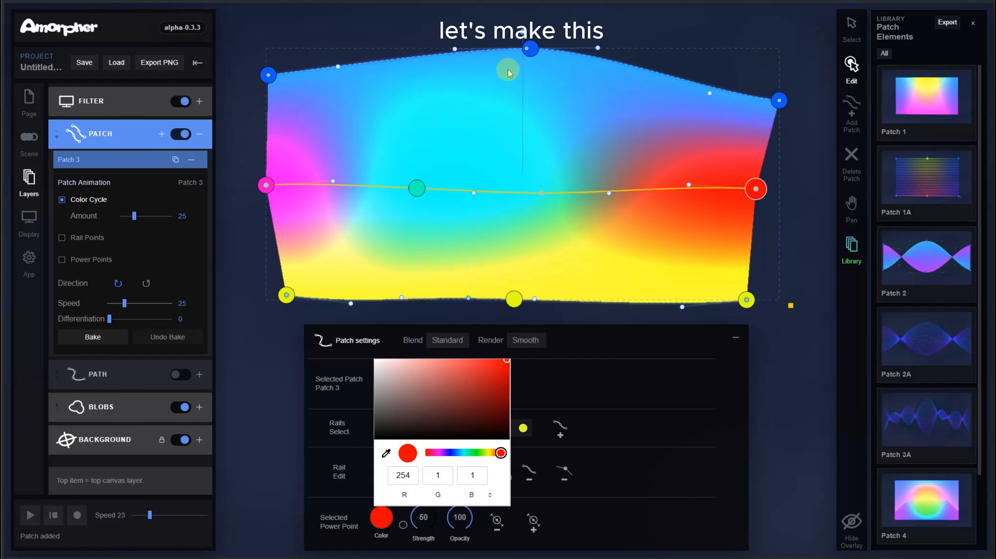
Slide Rail B's middle power point slightly right along the rail and set its local colour to black, RGB 0, 0, 0.
drag(417, 189, 430, 186)
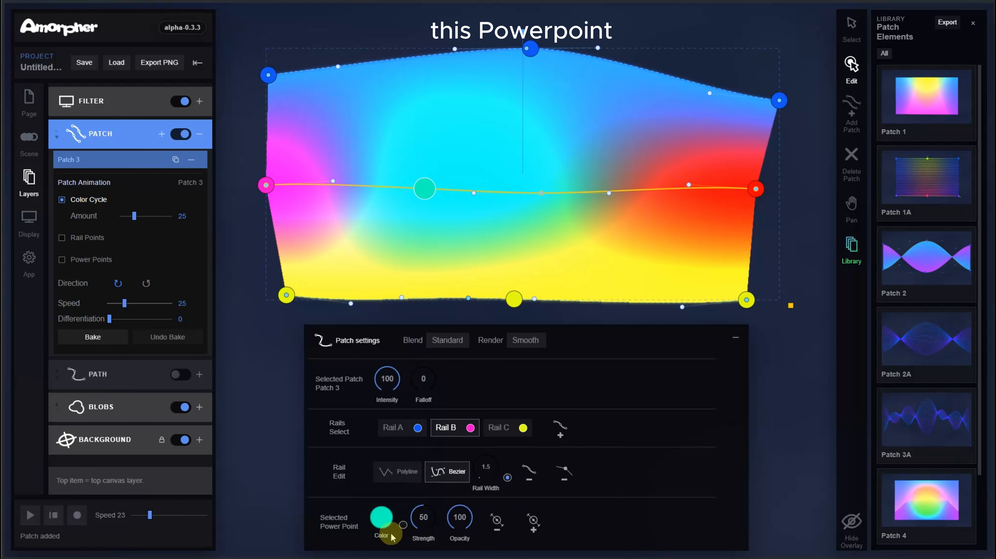
click(382, 522)
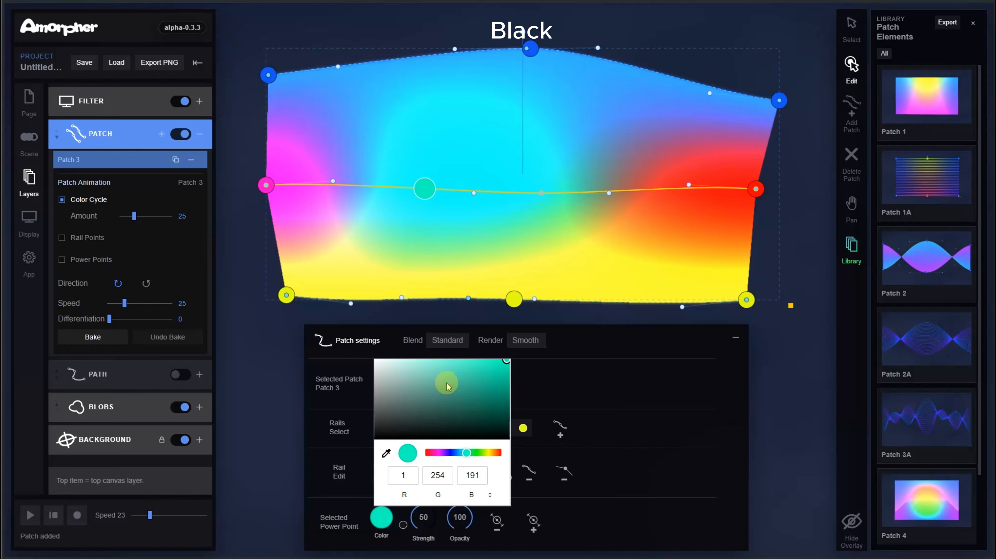
drag(492, 380, 515, 453)
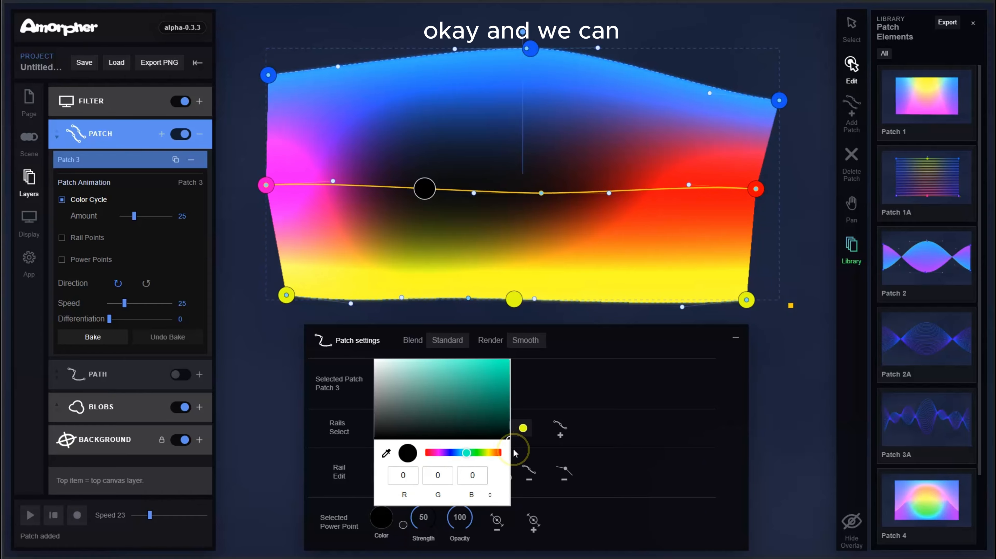
click(431, 190)
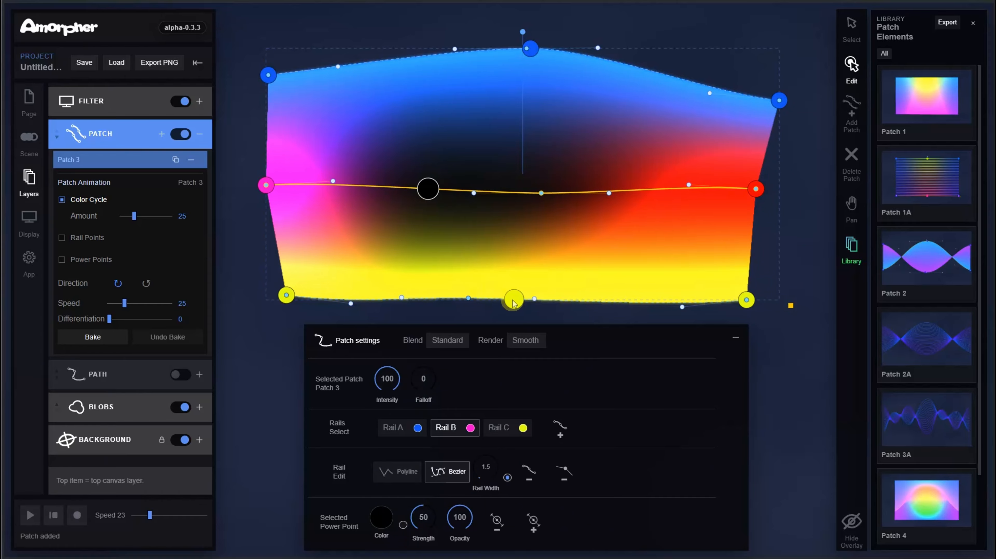
Reshape Rail C by raising its middle point's right handle and moving the middle point down and to the right.
drag(534, 299, 536, 279)
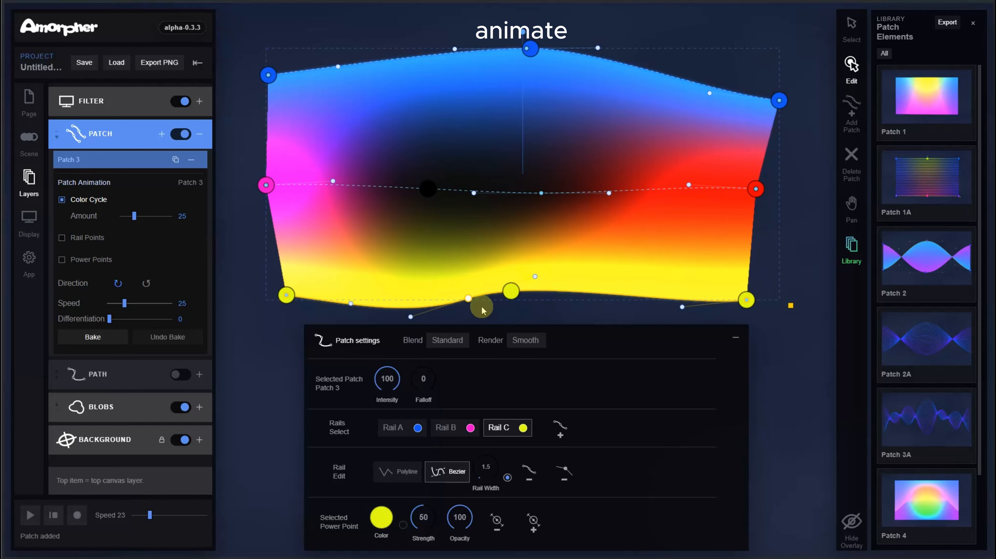
drag(469, 298, 493, 315)
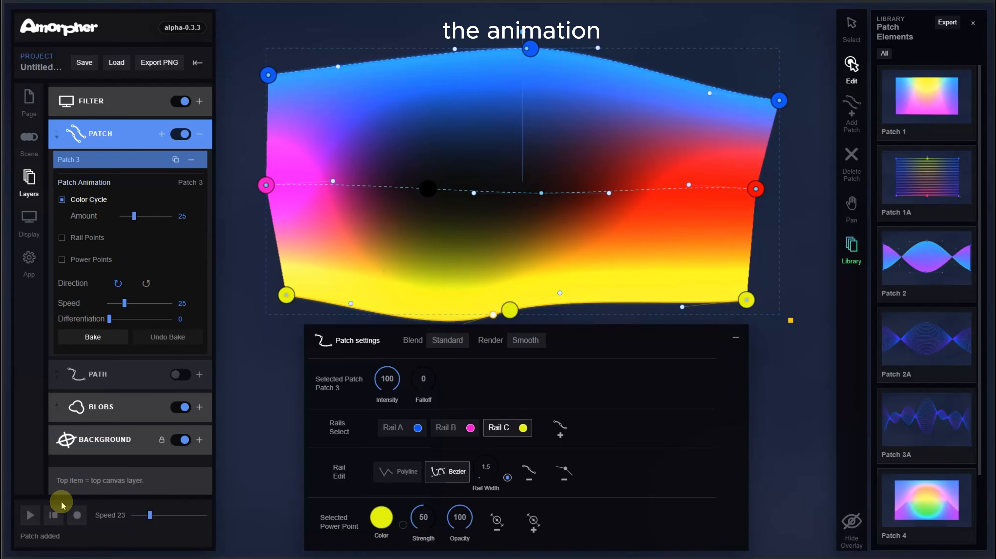
Play the patch animation, enable power point animation, and set Differentiation to 54.
click(31, 518)
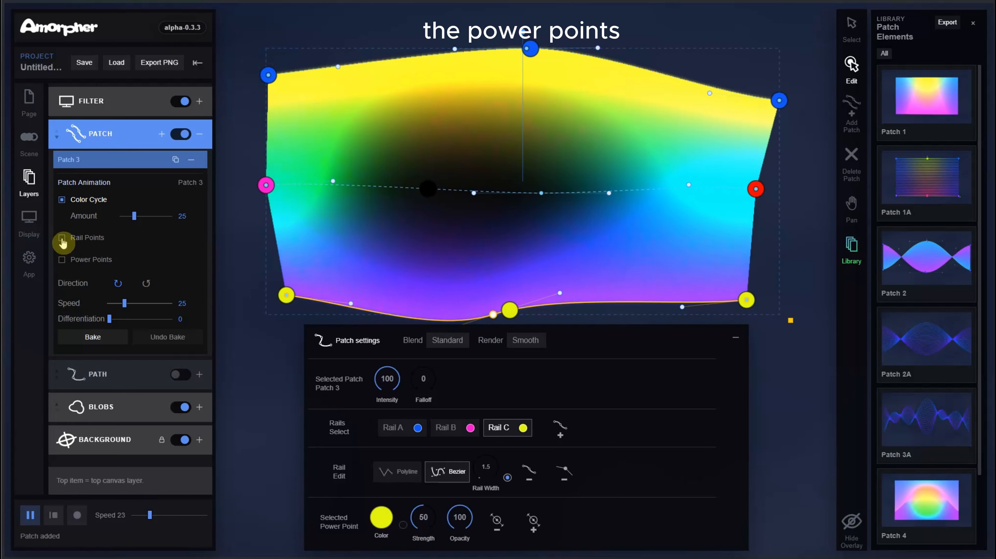
click(62, 260)
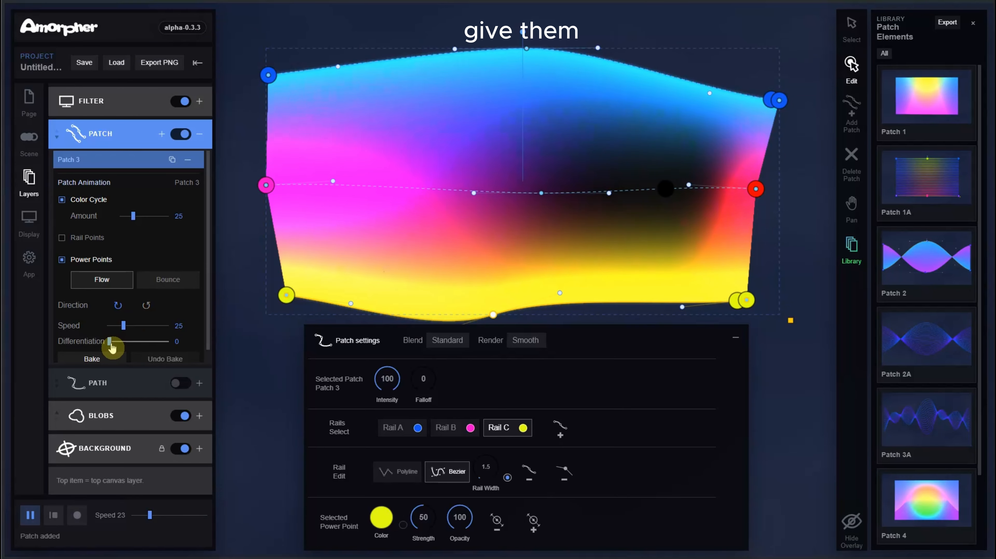
drag(114, 344, 140, 345)
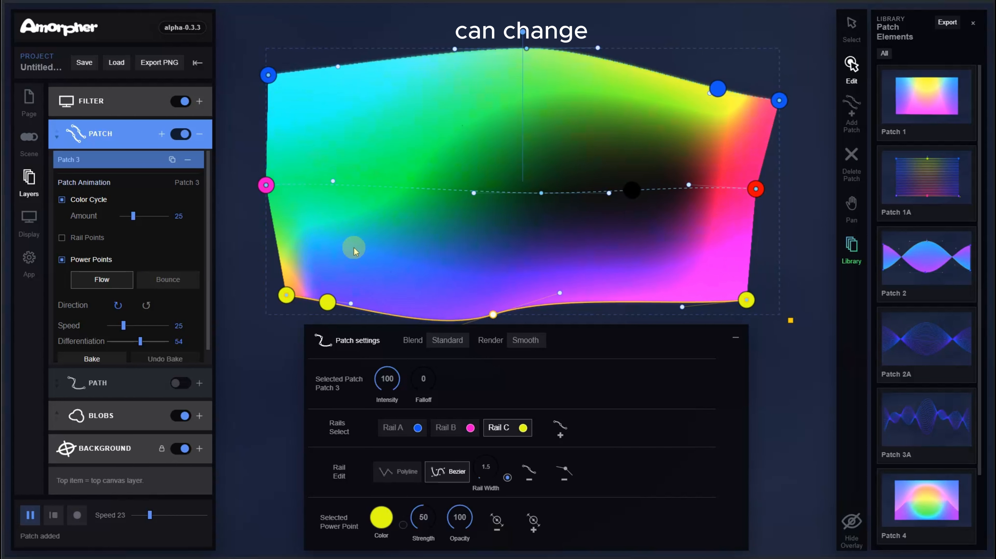
Reverse the patch animation's direction and change the power point motion to Bounce.
scroll(153, 257, down, 1)
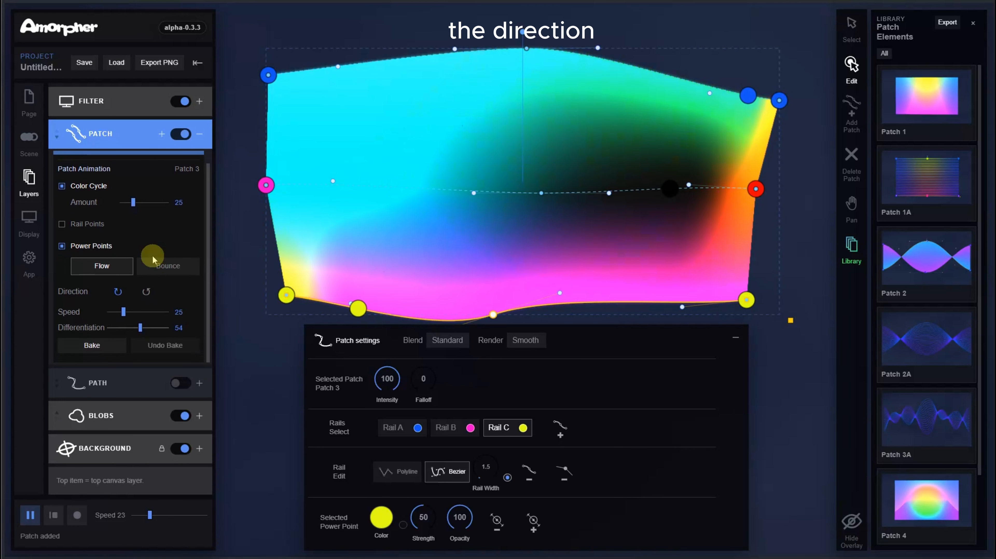
click(148, 292)
click(160, 267)
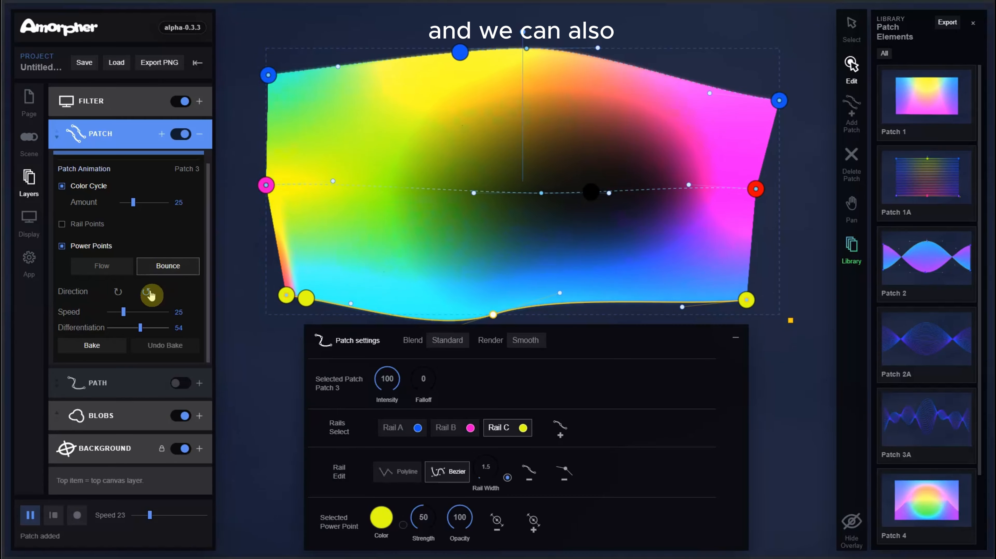
Try rail point animation with Local movement and turn it off again.
click(61, 224)
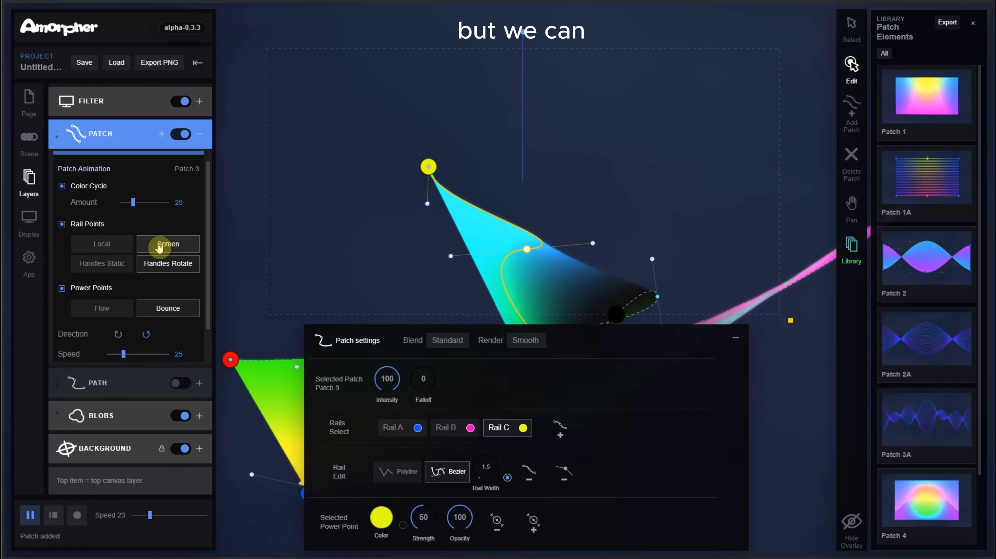
click(119, 249)
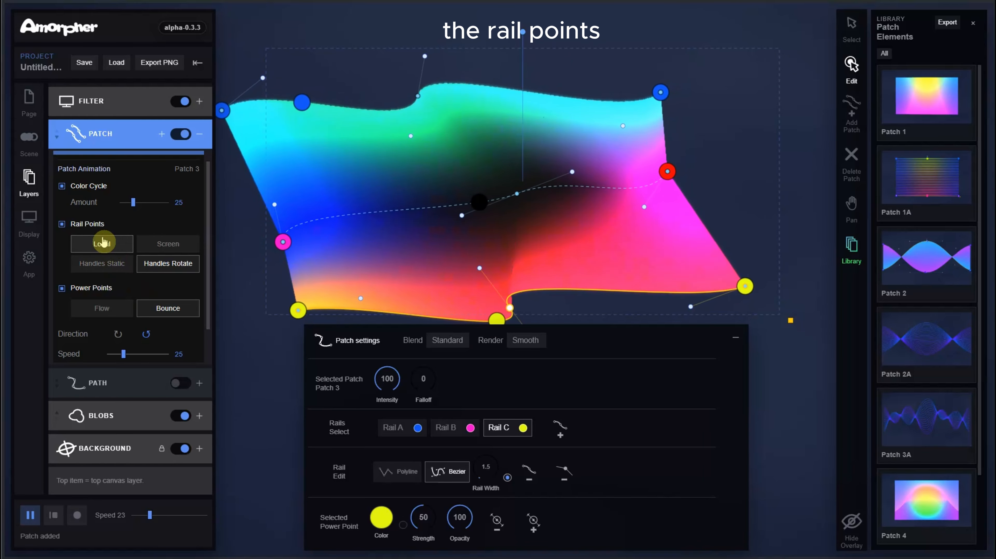
click(62, 225)
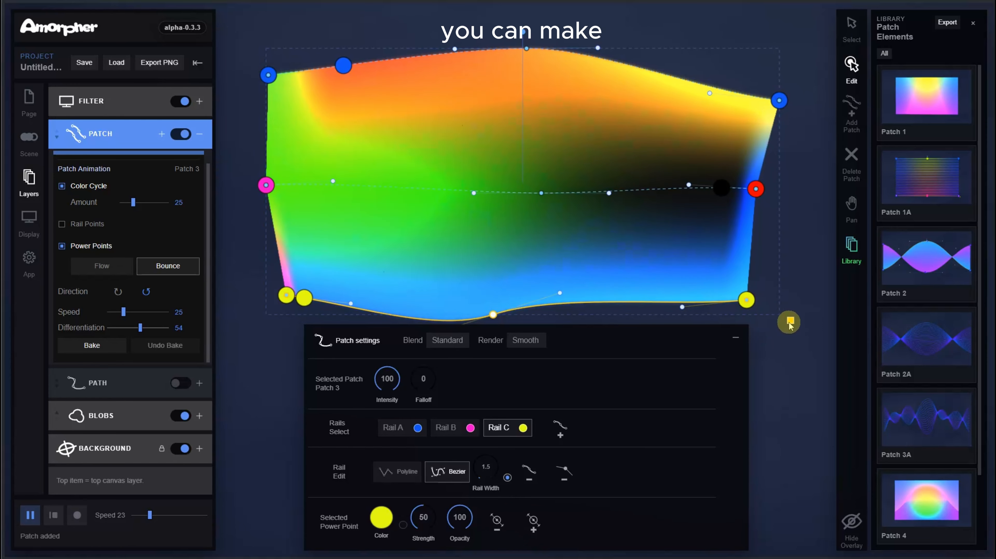
Enlarge the patch and render it as Lines with a line count of 23 and a line width of 2.
drag(791, 320, 833, 354)
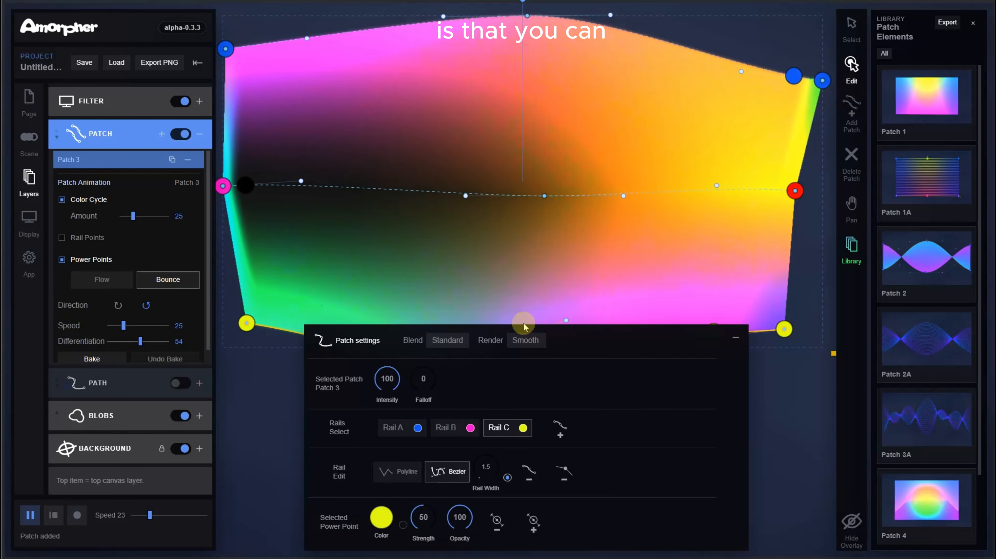
click(527, 341)
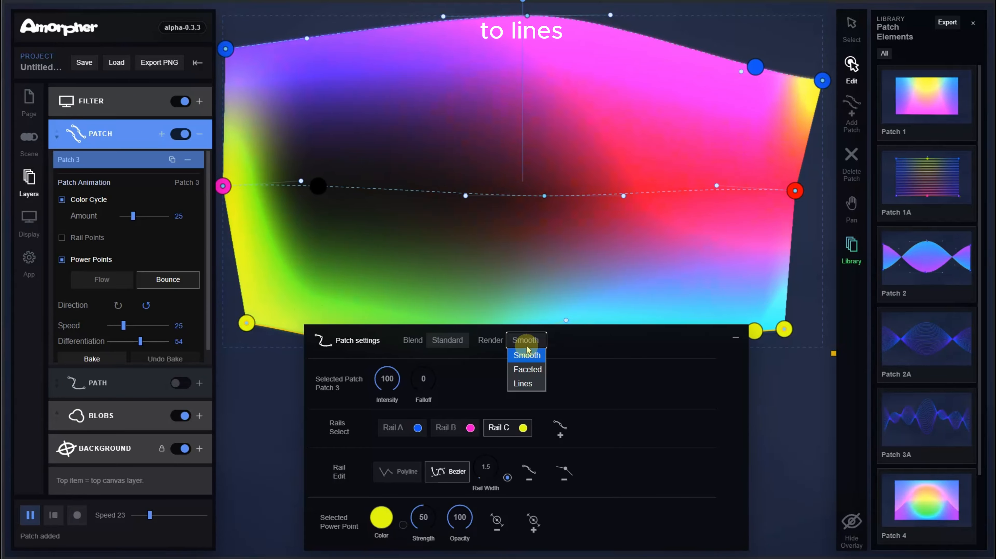
click(529, 383)
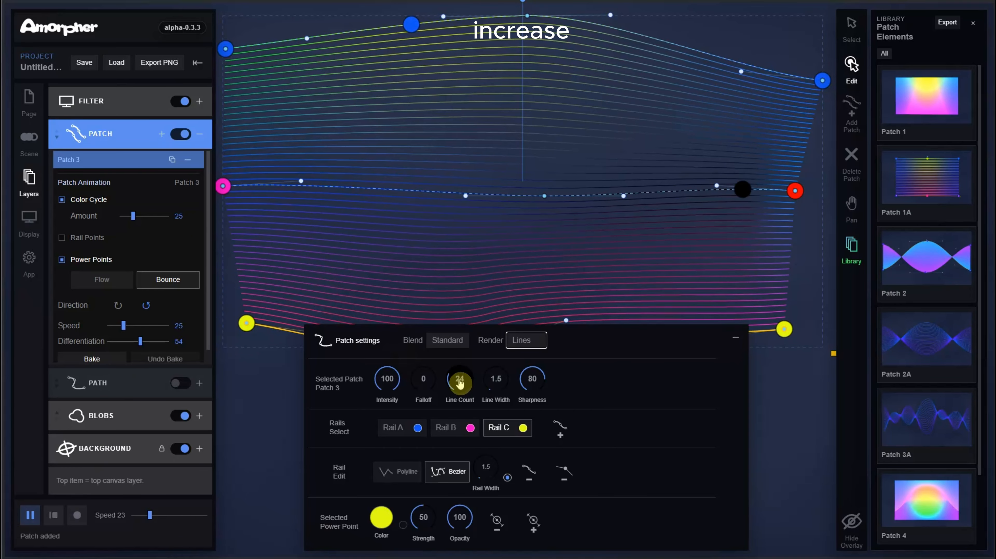
drag(460, 384, 497, 384)
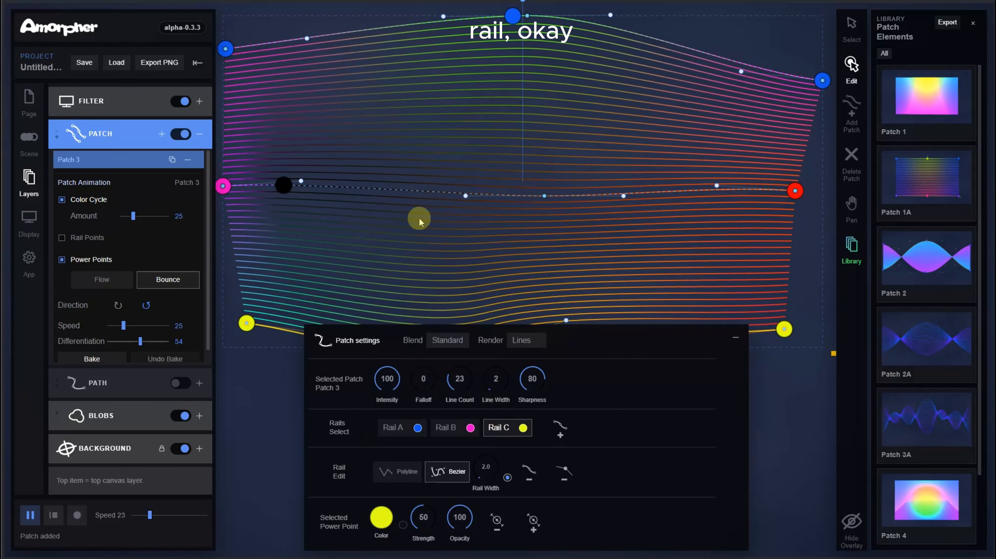
Select Rail B and set its individual rail width to 8.0.
click(418, 191)
click(452, 440)
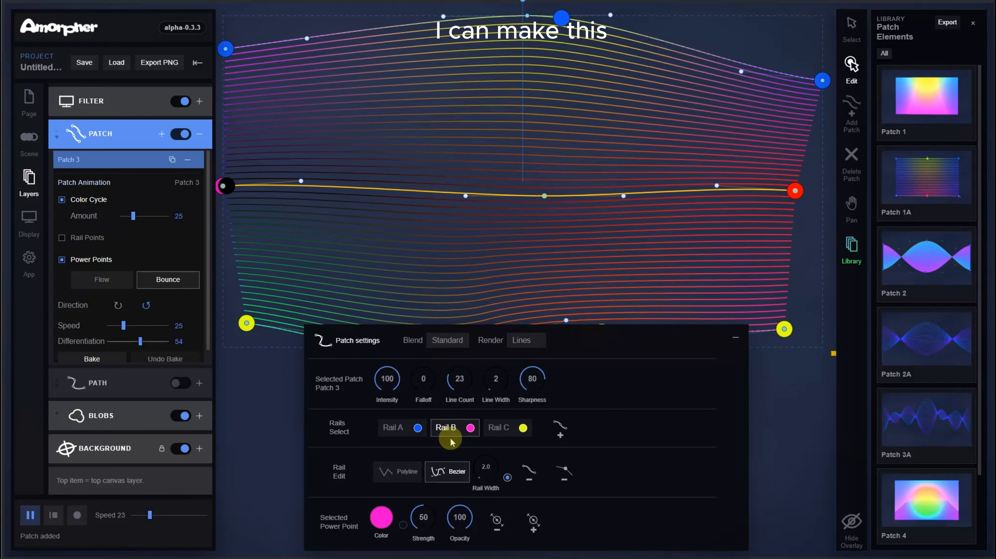
drag(486, 471, 497, 470)
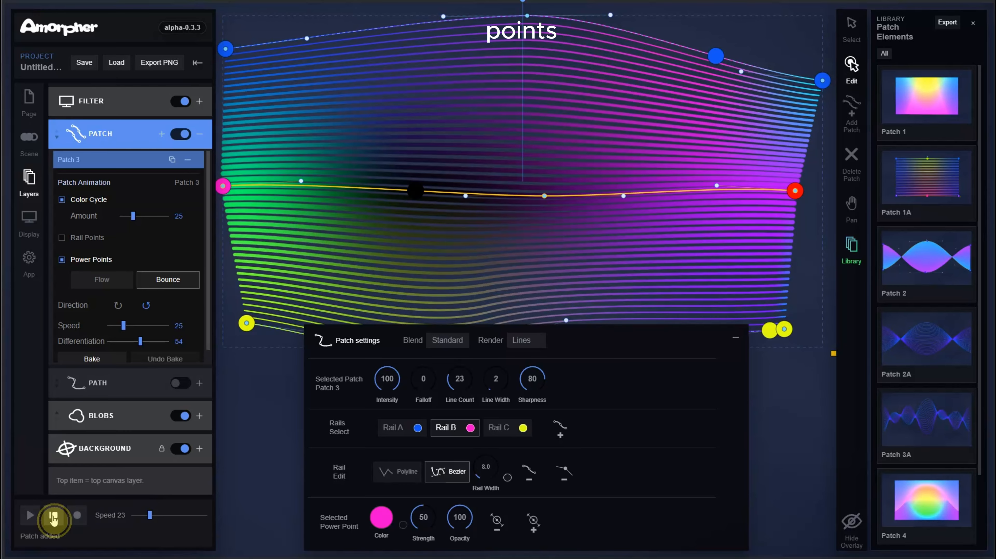
Slide Rail B's black power point toward the rail's middle and set its local colour to RGB 39, 255, 10.
drag(415, 195, 485, 194)
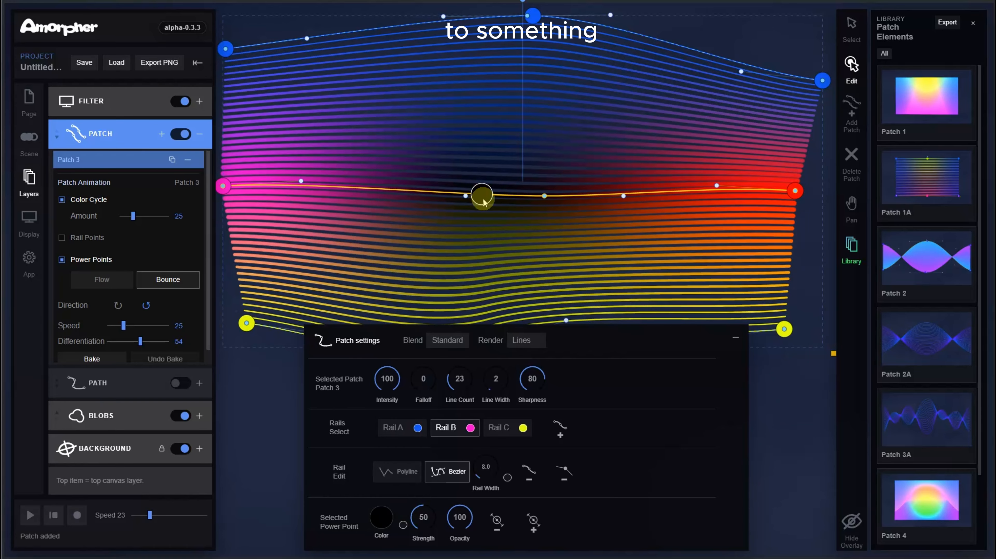
click(380, 521)
mouse_move(448, 424)
mouse_down()
mouse_move(469, 357)
mouse_move(505, 360)
mouse_up()
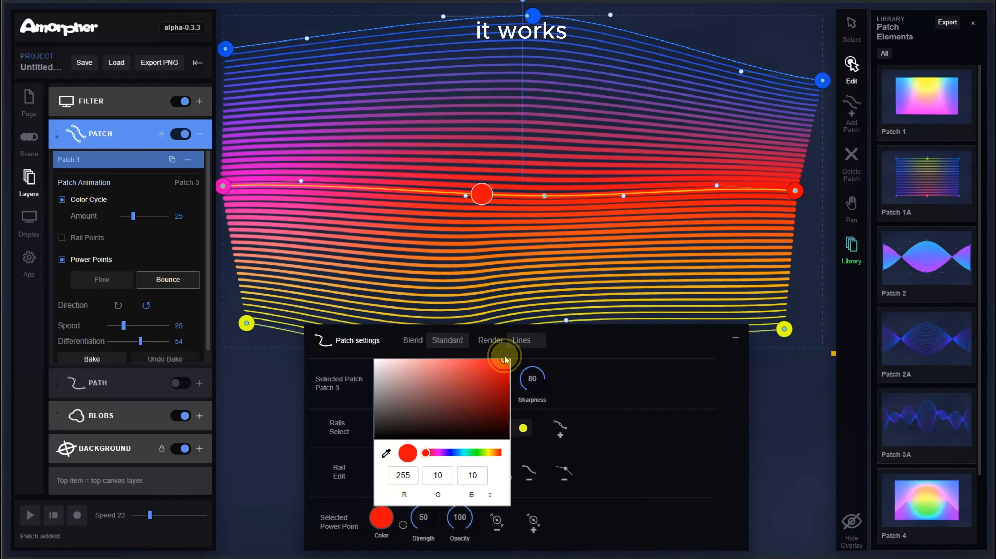
drag(443, 452, 474, 453)
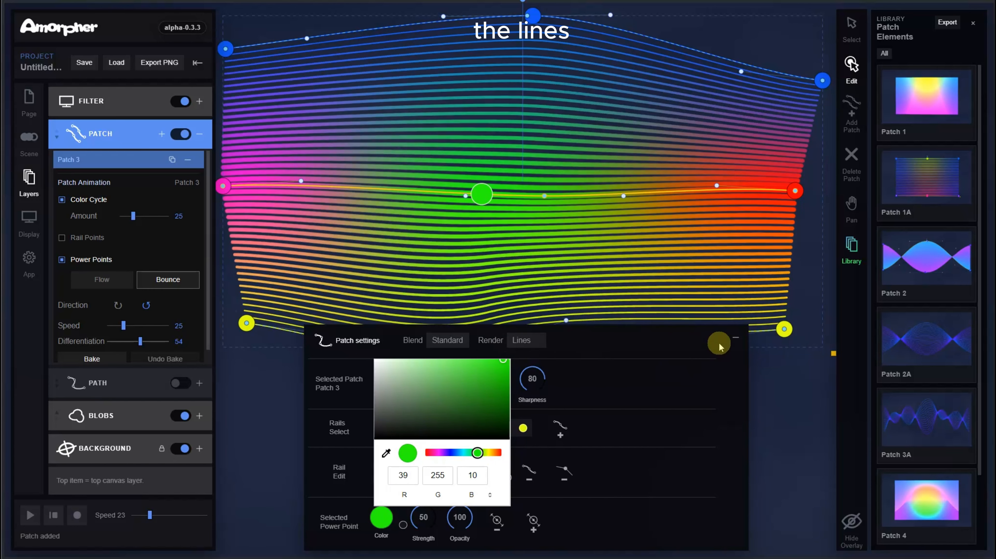
click(643, 407)
Collapse the patch settings, then stretch the patch taller and move it down to the centre of the canvas.
click(738, 340)
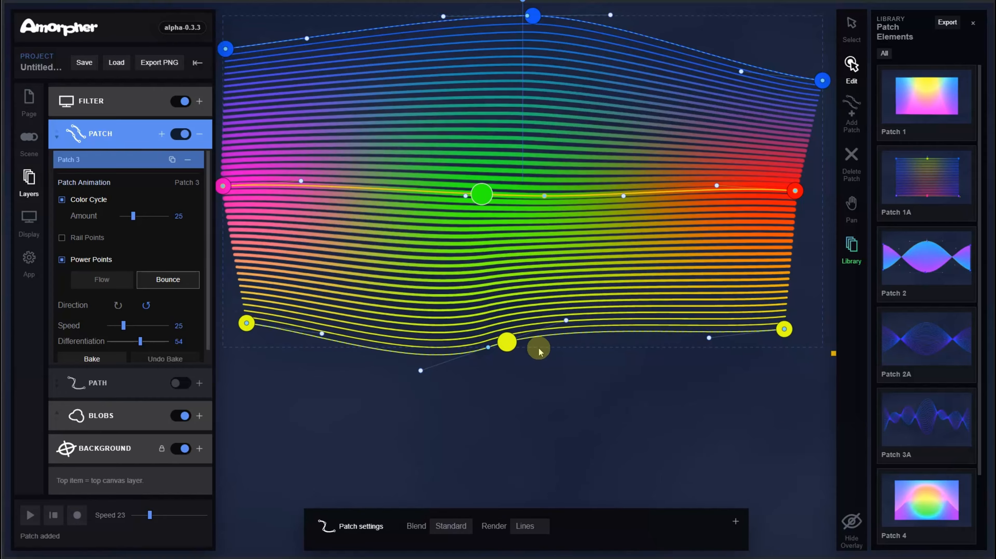
drag(832, 353, 825, 394)
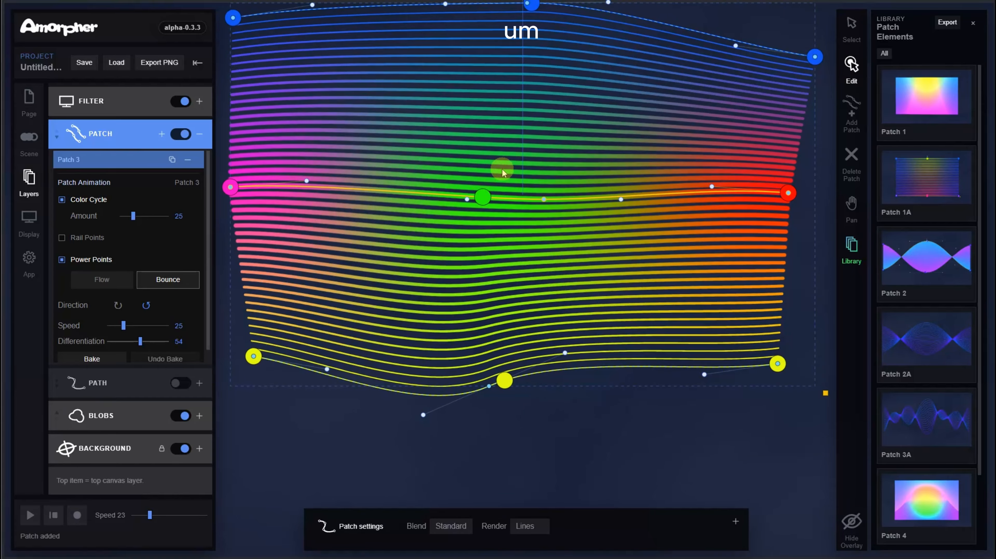
click(845, 30)
drag(653, 155, 603, 269)
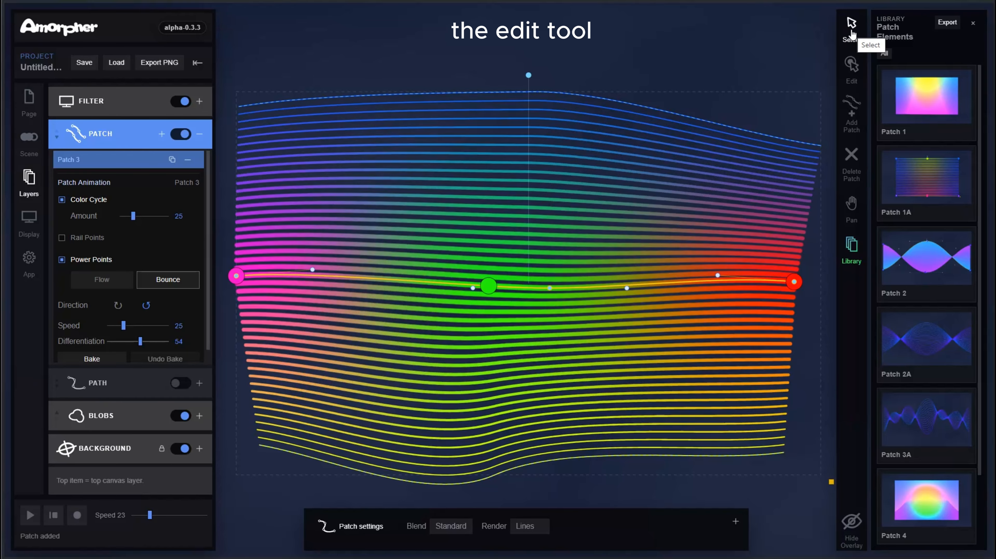
Switch to edit mode and back to selection mode, and shift the whole patch slightly up and to the right.
click(853, 64)
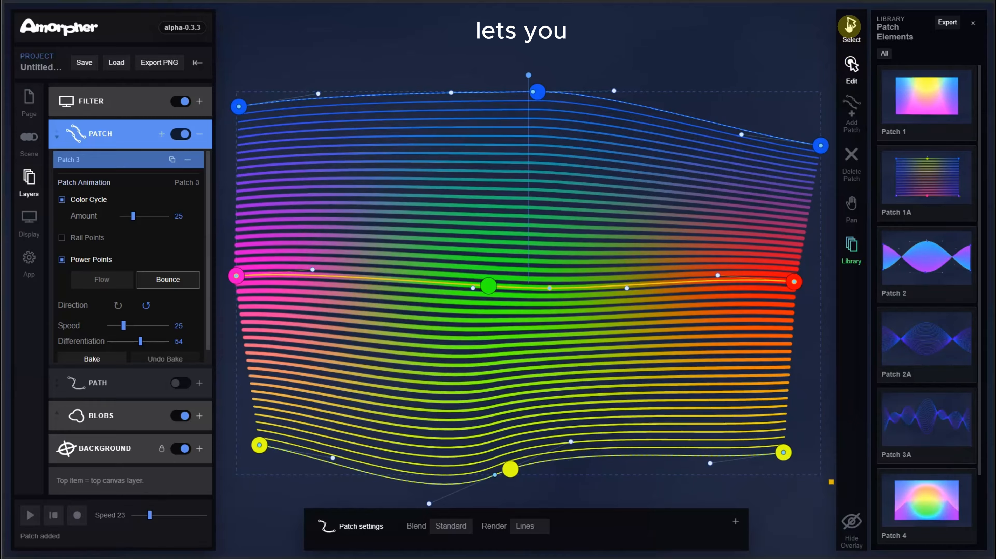
click(852, 26)
drag(515, 229, 542, 191)
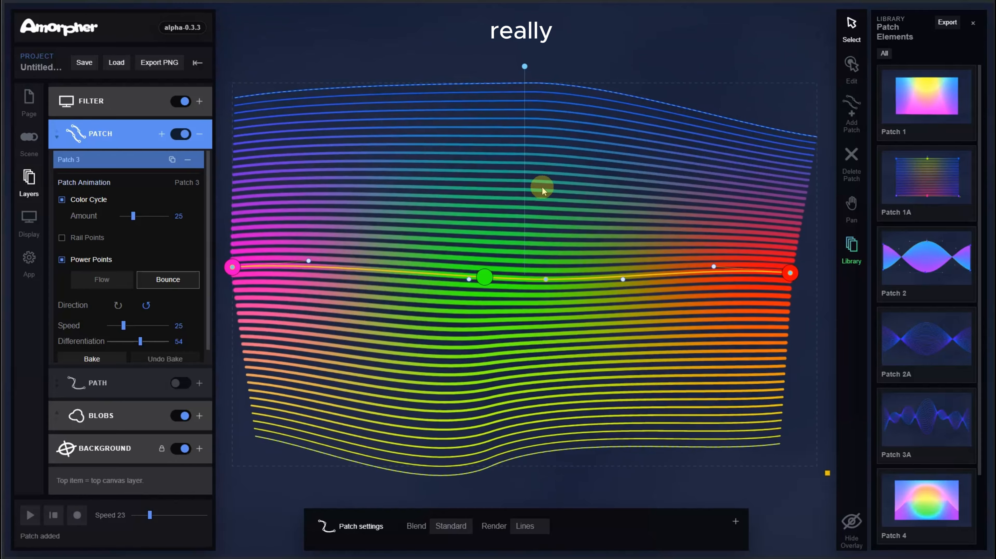
drag(493, 277, 533, 250)
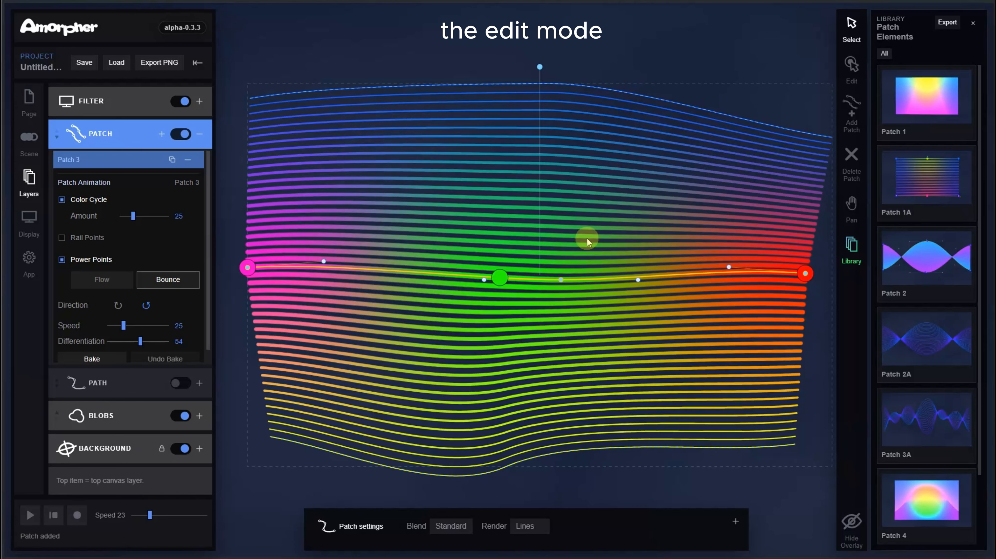
Edit the selected patch, pulling Rail B's middle rail point far up and right and its left end point inward.
click(852, 67)
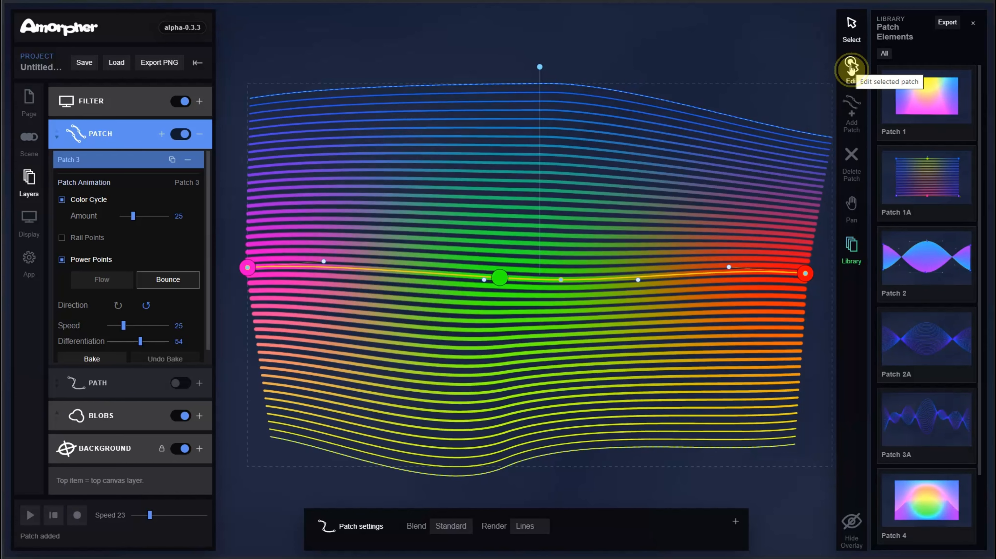
click(852, 67)
drag(501, 279, 626, 116)
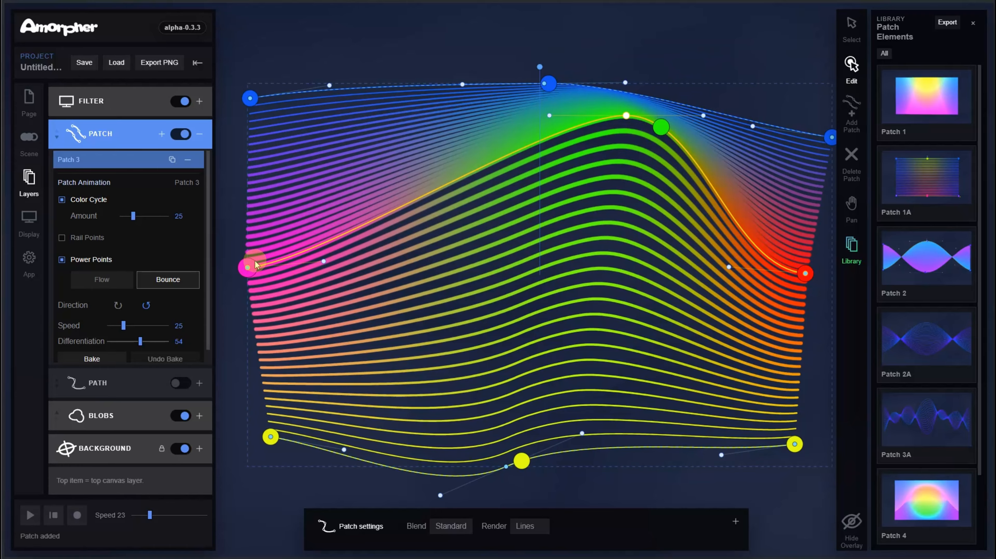
drag(249, 267, 326, 267)
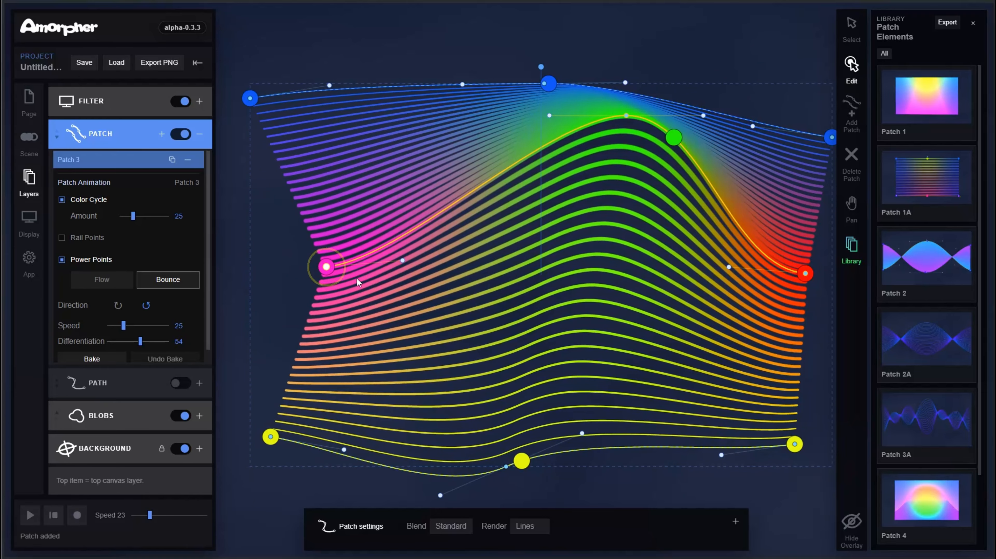
Pull Rail B's left handle right and down and Rail A's left end point inward, and set the patch's rendering to Smooth.
drag(397, 262, 556, 309)
drag(257, 103, 296, 137)
click(740, 527)
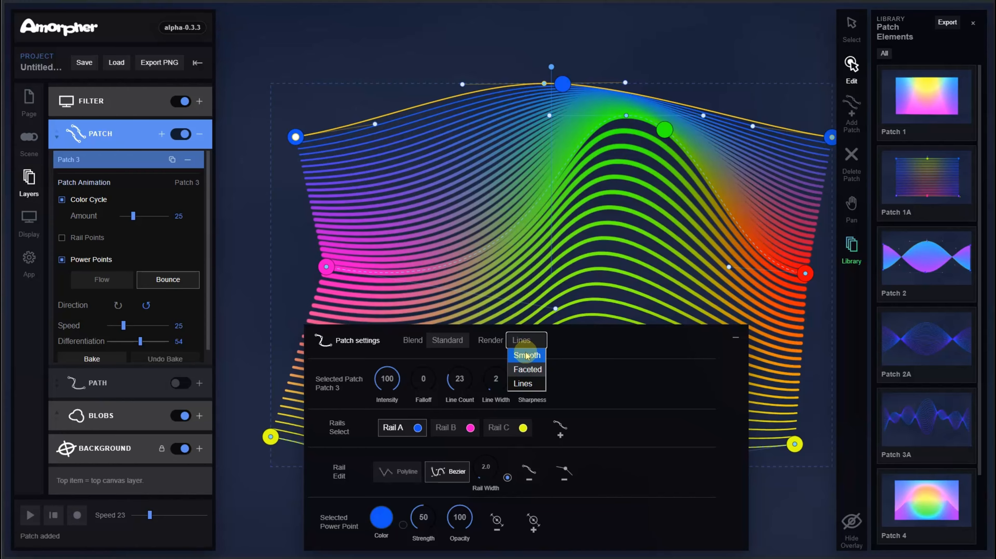
click(527, 355)
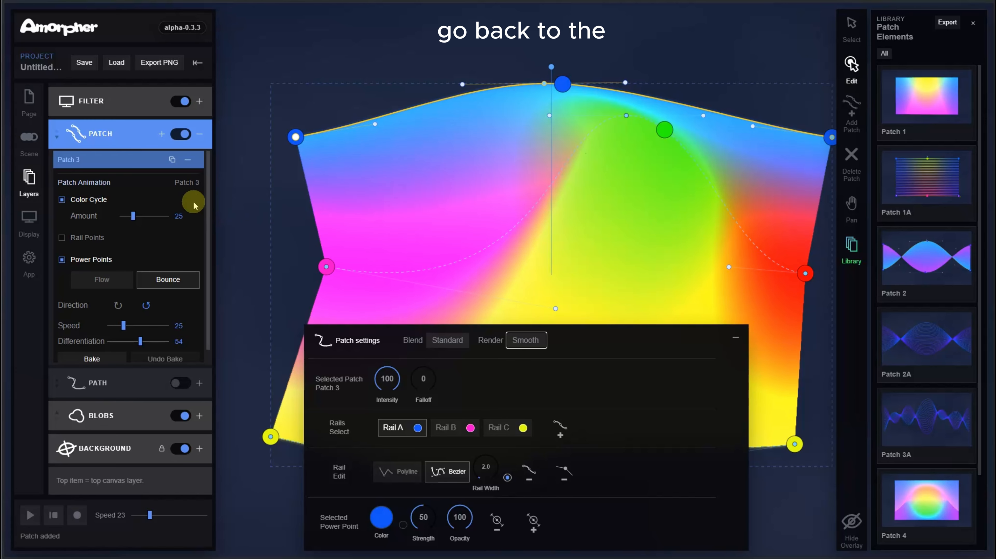
Turn on the Path layer, select Path 1 and shift it slightly left and down on the canvas.
click(130, 135)
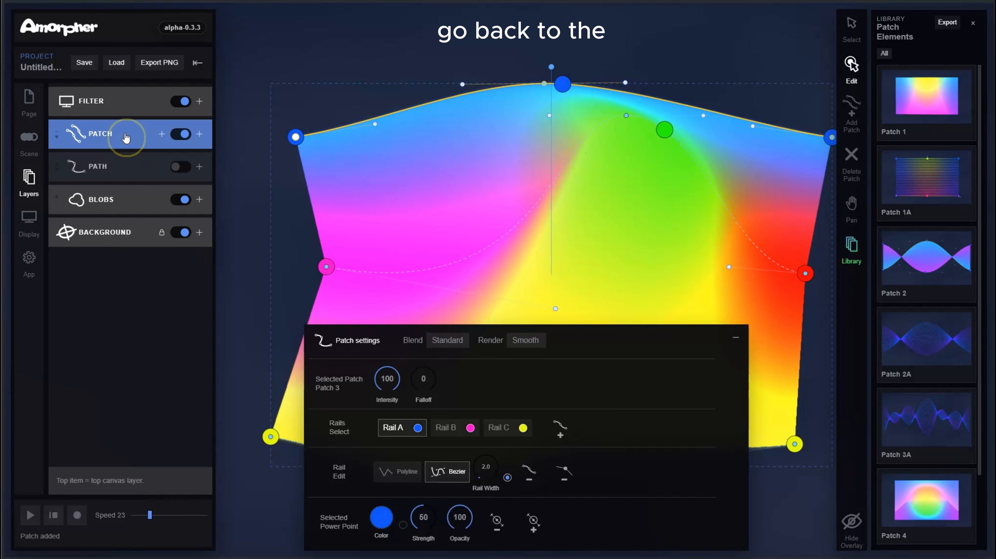
click(134, 172)
click(174, 169)
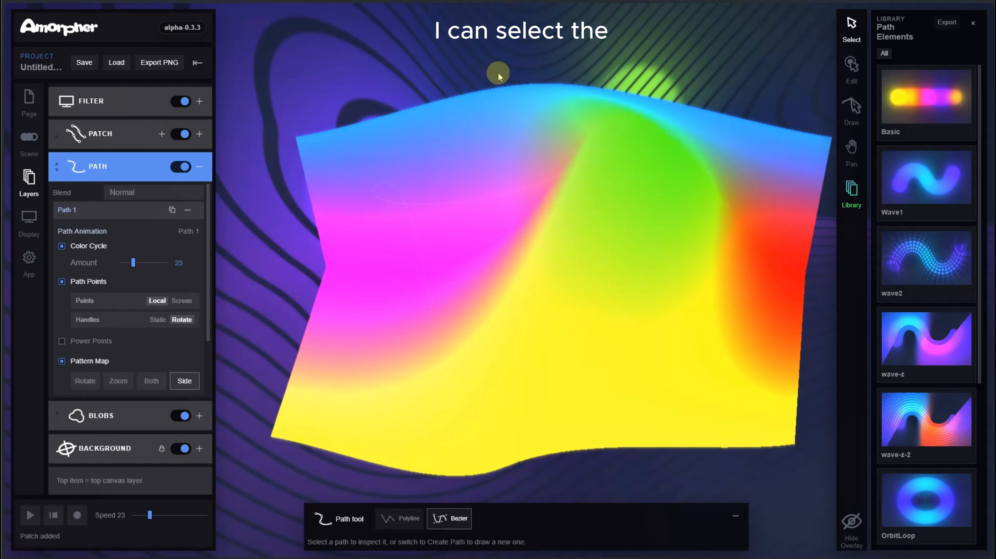
click(460, 195)
drag(454, 200, 413, 208)
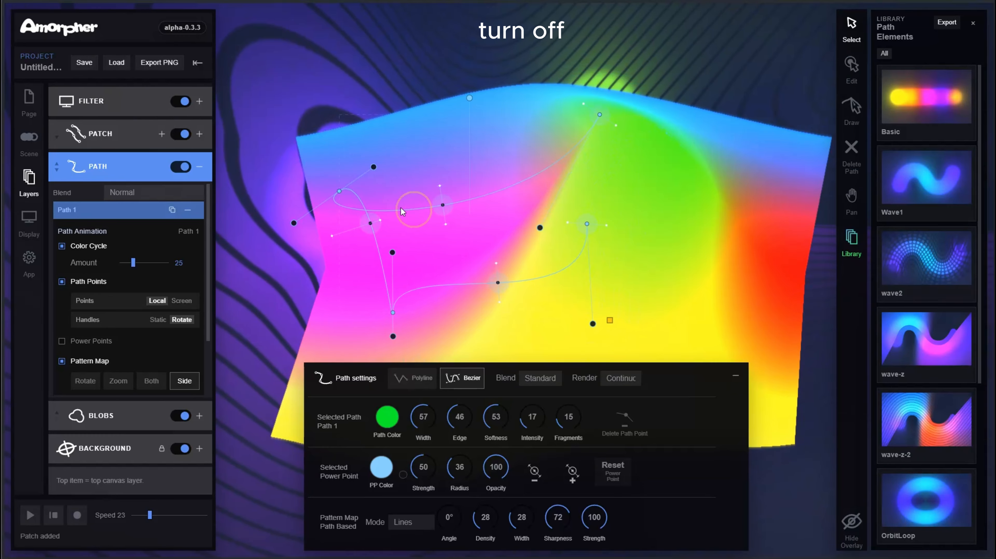
Hide the Patch layer and show it again, then make it active and shift Patch 3 slightly left and down.
click(181, 135)
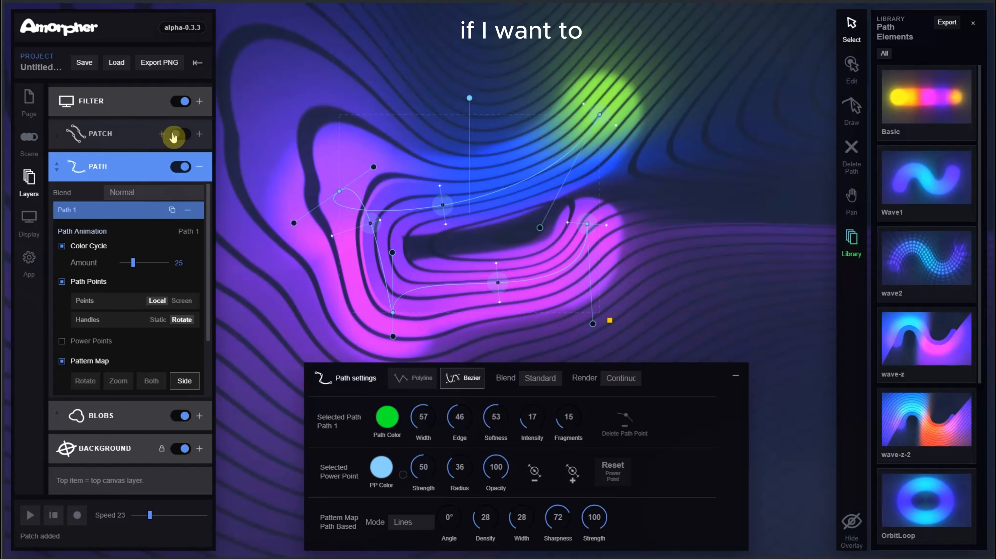
click(181, 134)
click(131, 136)
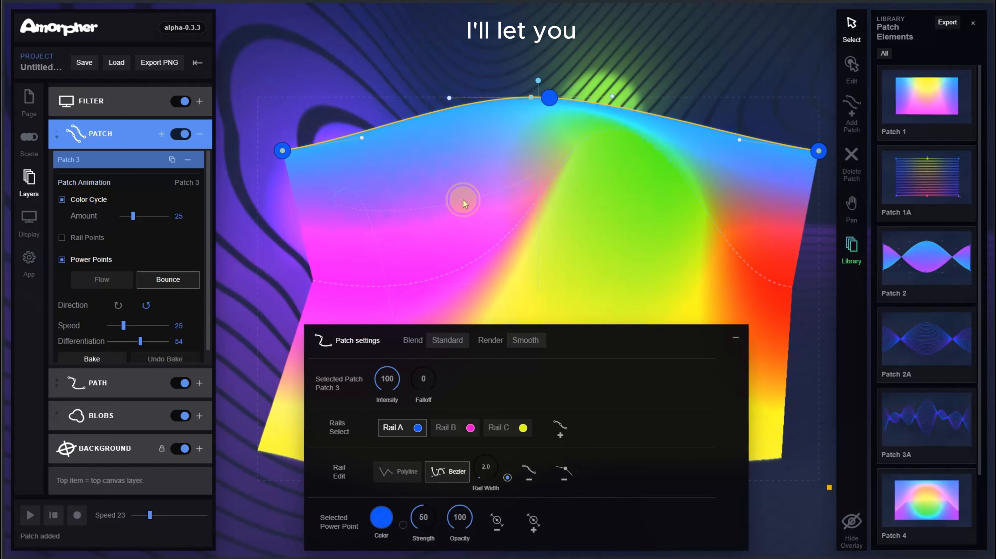
Open the Blobs layer and turn off the Path and Patch layers.
click(138, 136)
click(129, 197)
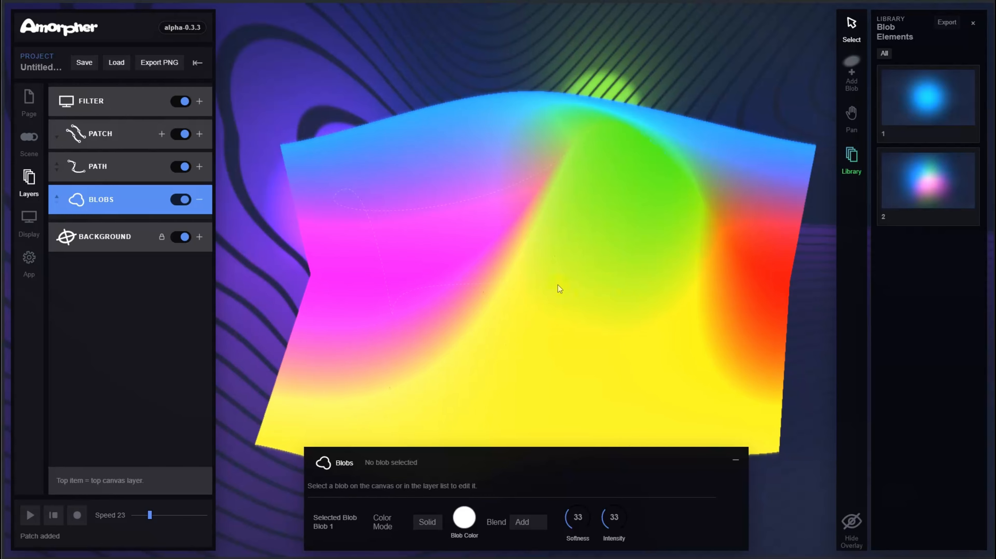
click(185, 166)
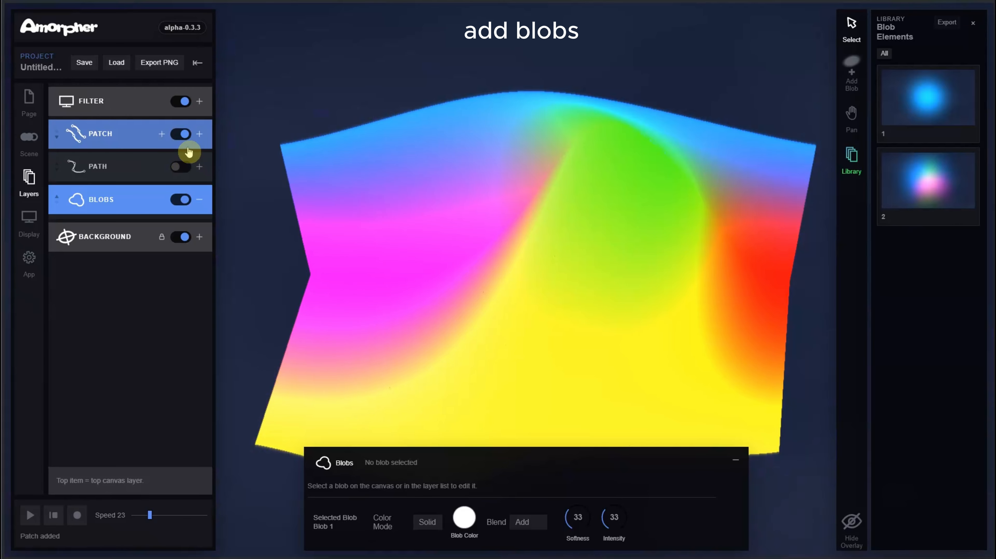
click(184, 134)
Add blob 1 from the library, move it up toward the canvas centre and widen it.
click(918, 111)
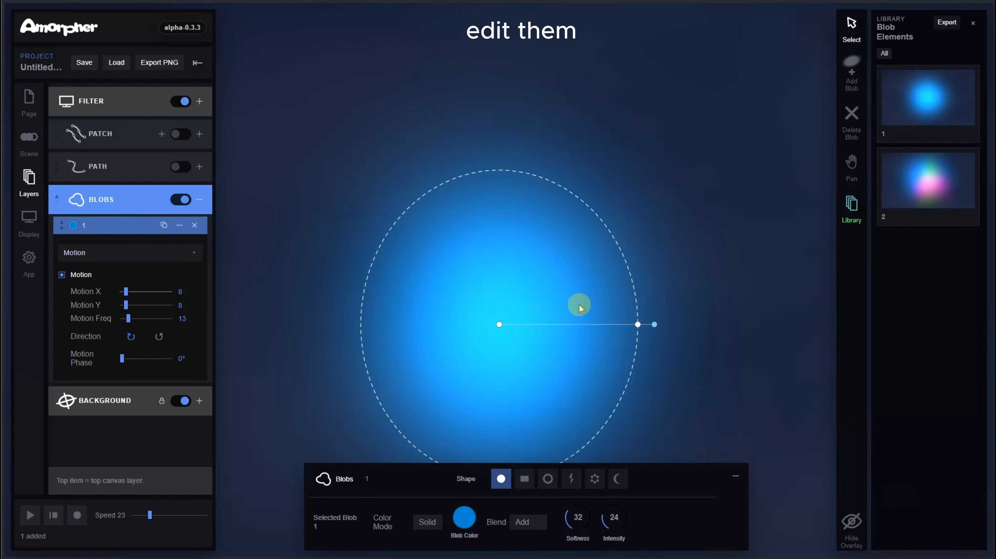
drag(578, 303, 575, 236)
drag(637, 256, 671, 256)
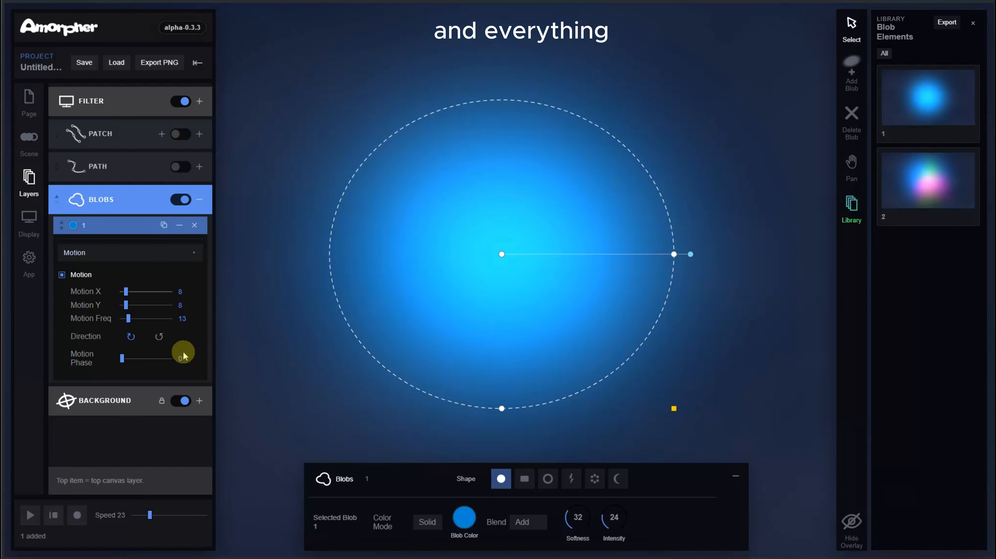
Turn the Path and Patch layers back on, and move Path 1 up and to the left.
click(121, 166)
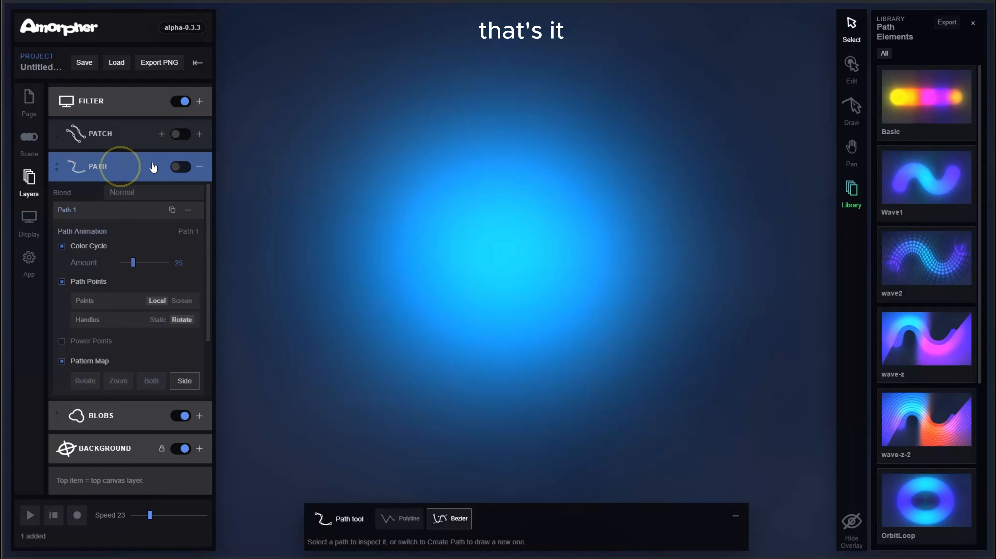
click(181, 167)
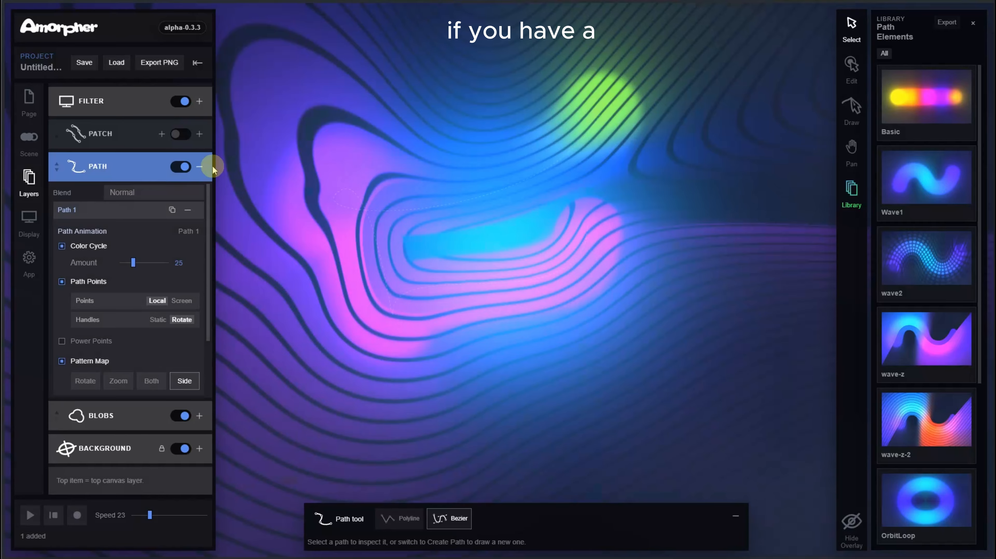
click(179, 133)
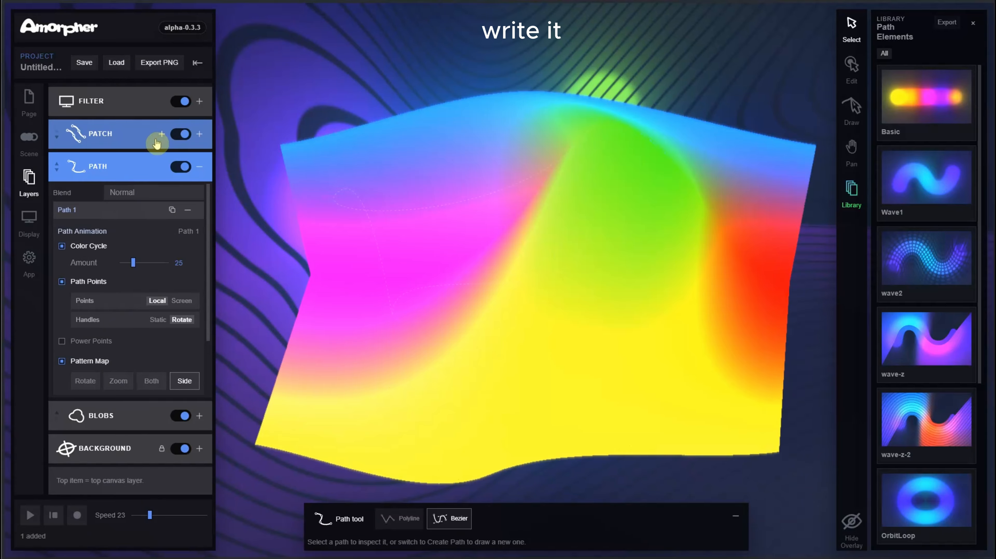
click(565, 253)
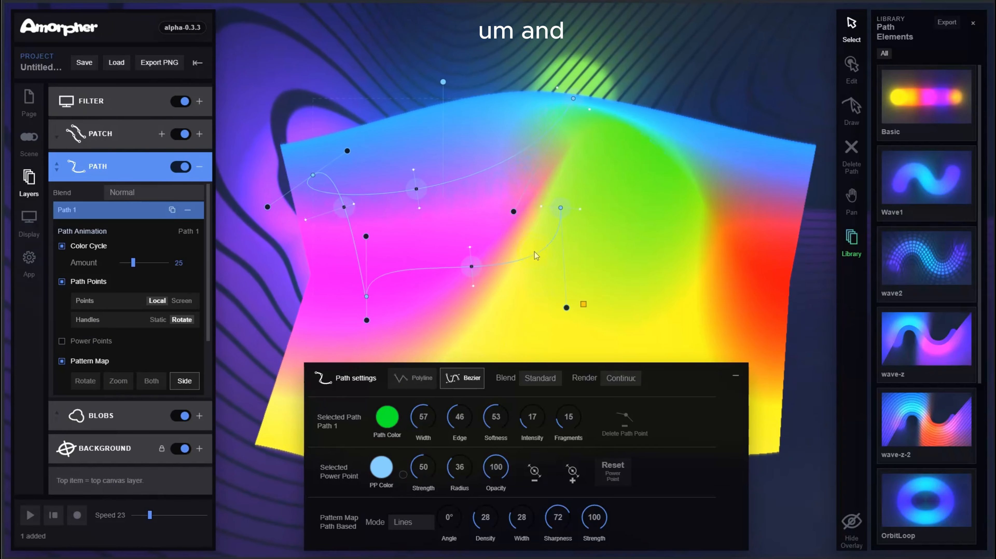
Turn off the Patch and Blobs layers, leaving the Path layer on.
click(180, 134)
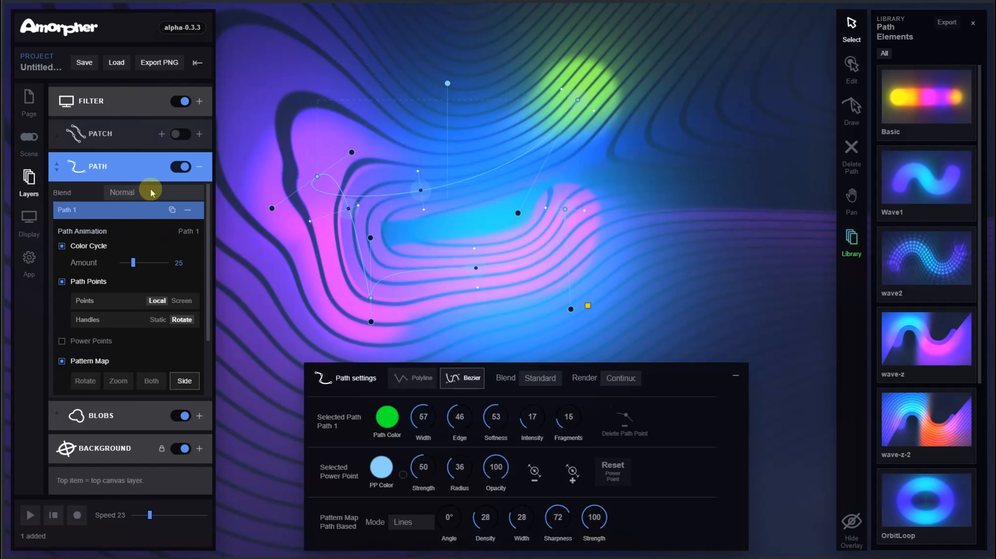
click(138, 178)
click(178, 199)
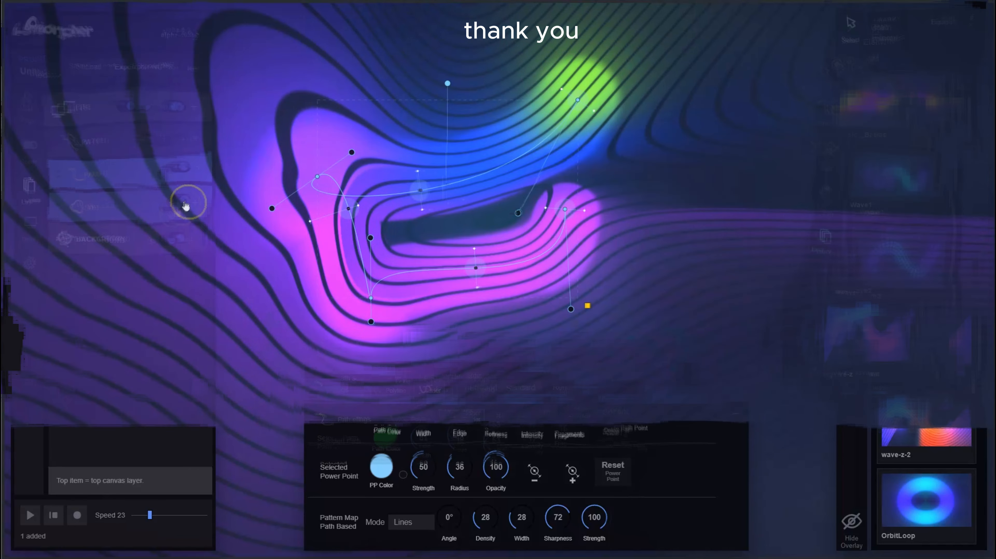